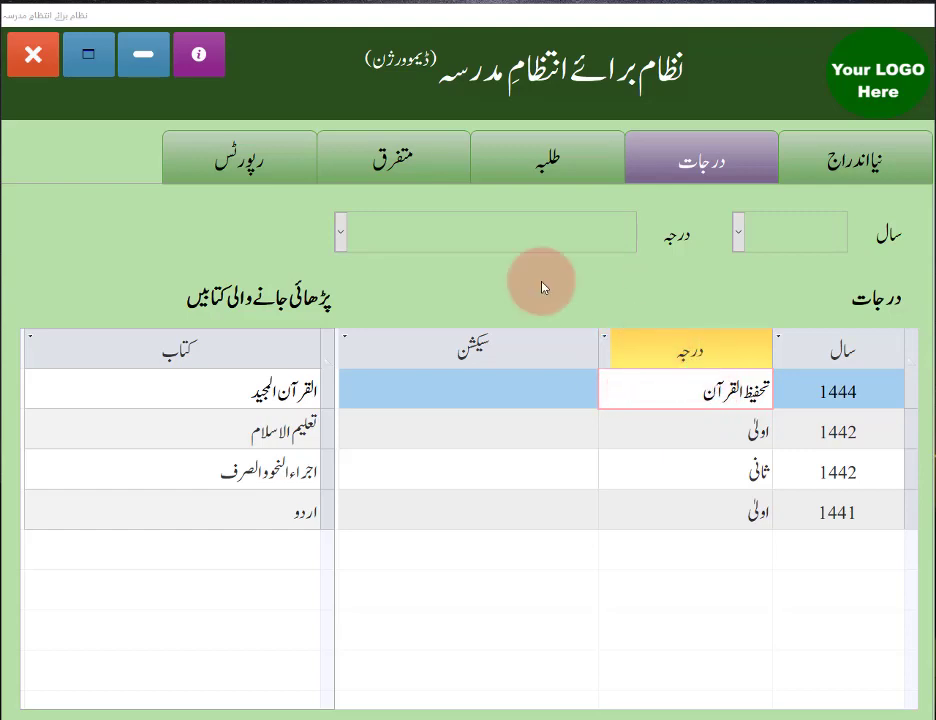
# Open the results entry form and clear the total marks of القرآن المجید, اجراء النحو والصرف and تعلیم الاسلام.
pyautogui.click(811, 167)
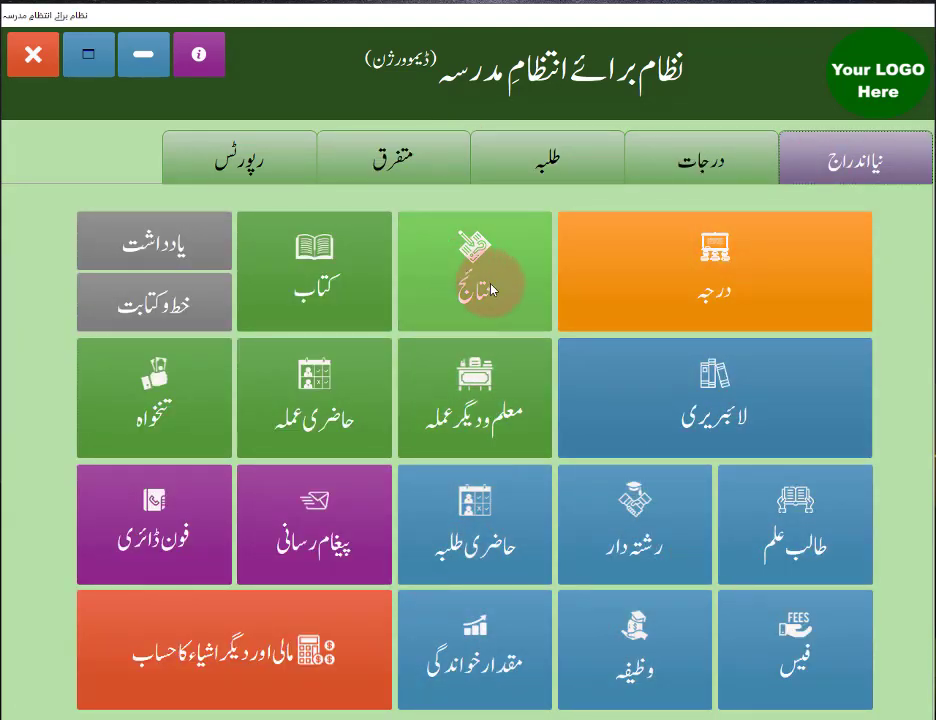
pyautogui.click(535, 322)
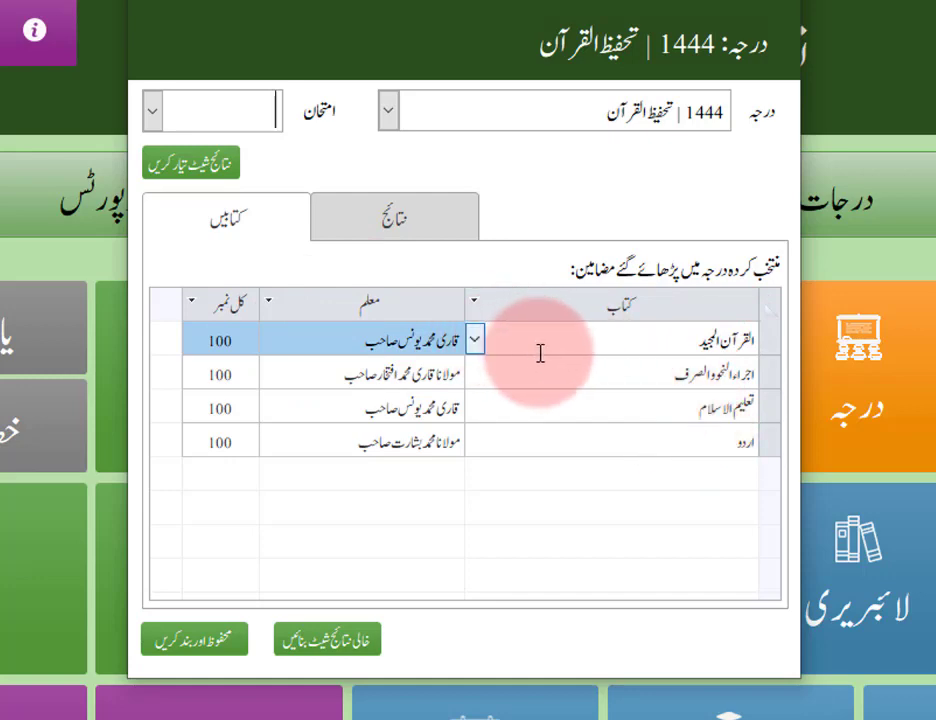
pyautogui.click(240, 341)
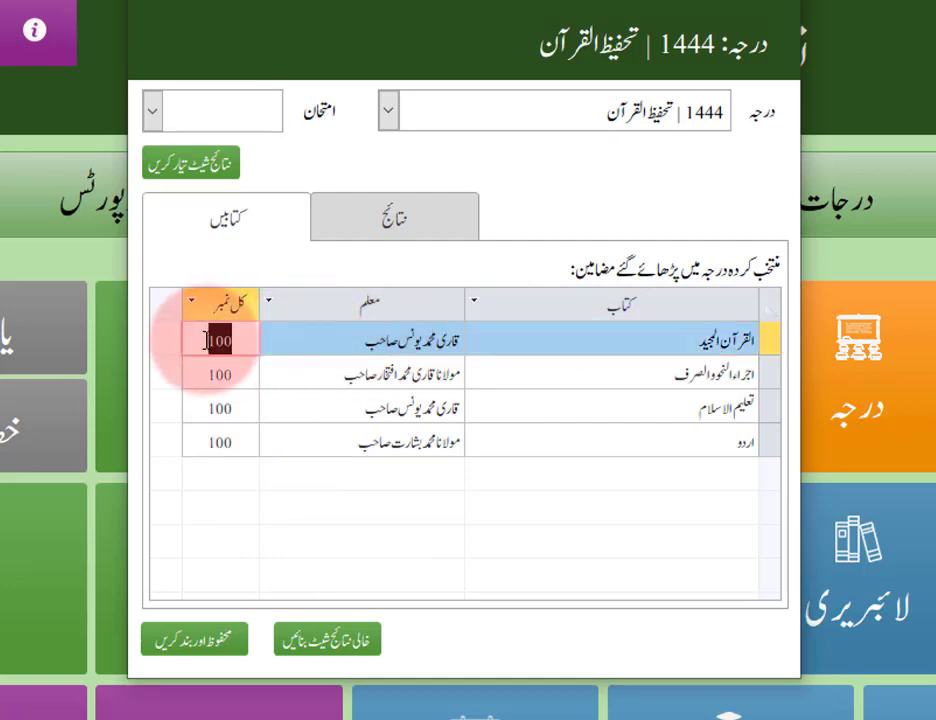
pyautogui.press('BackSpace')
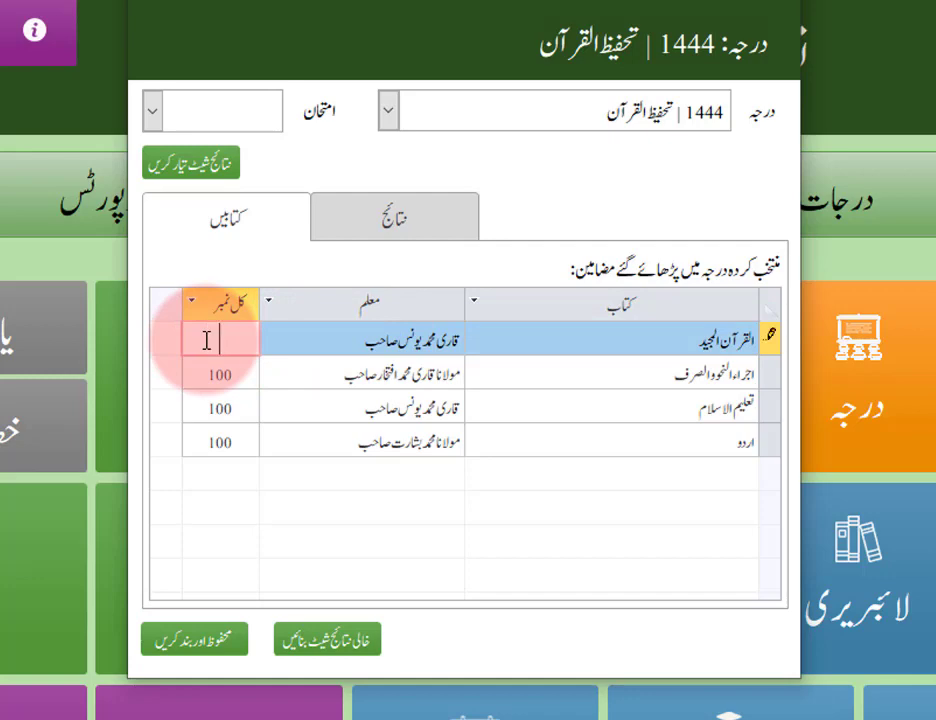
pyautogui.click(200, 374)
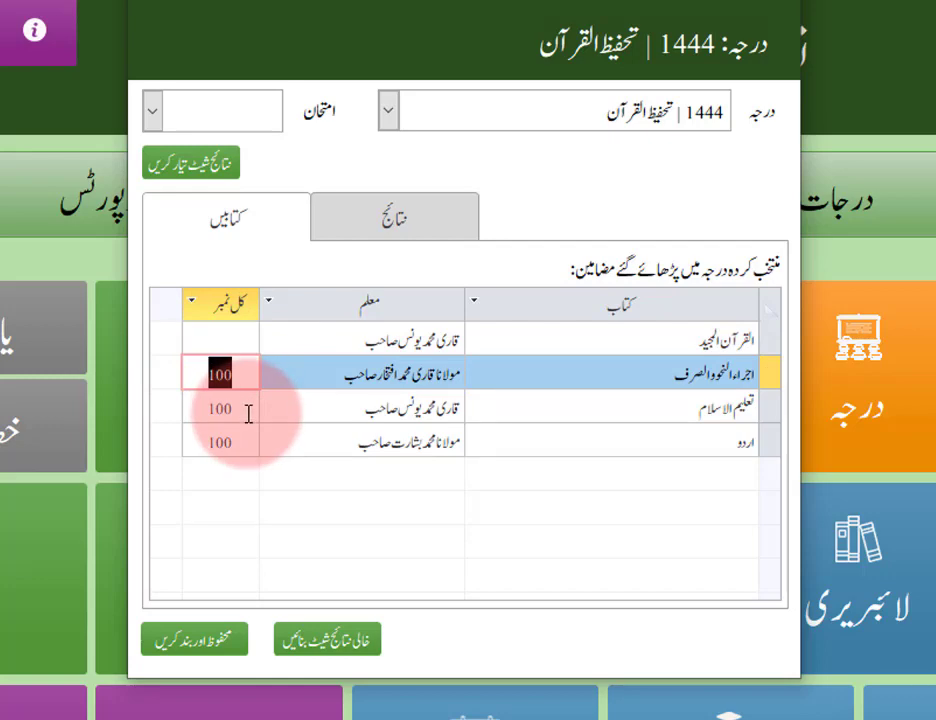
pyautogui.press('BackSpace')
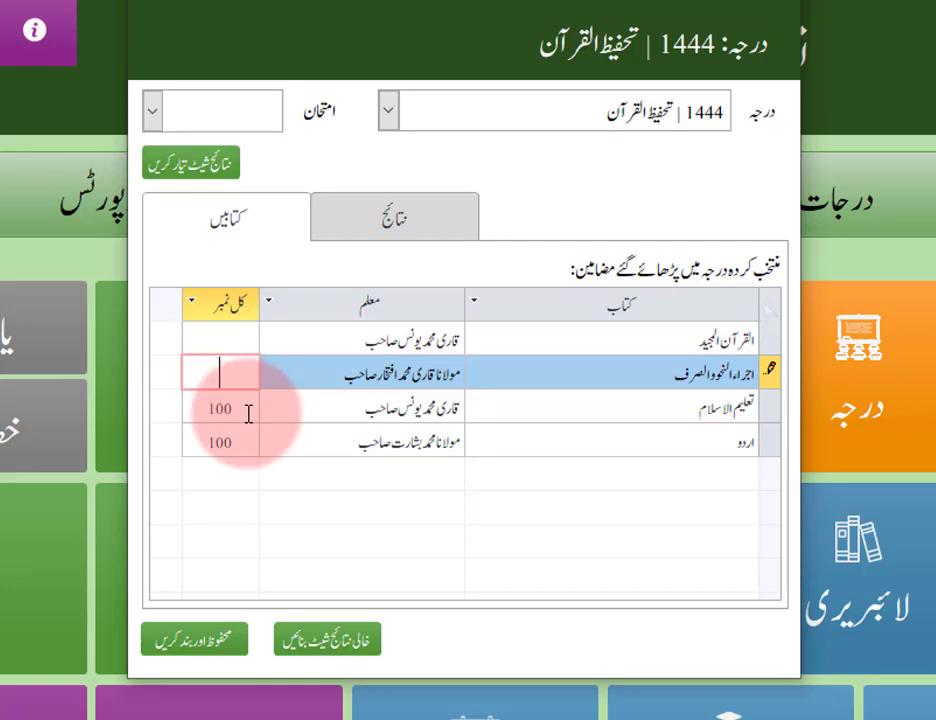
pyautogui.click(246, 409)
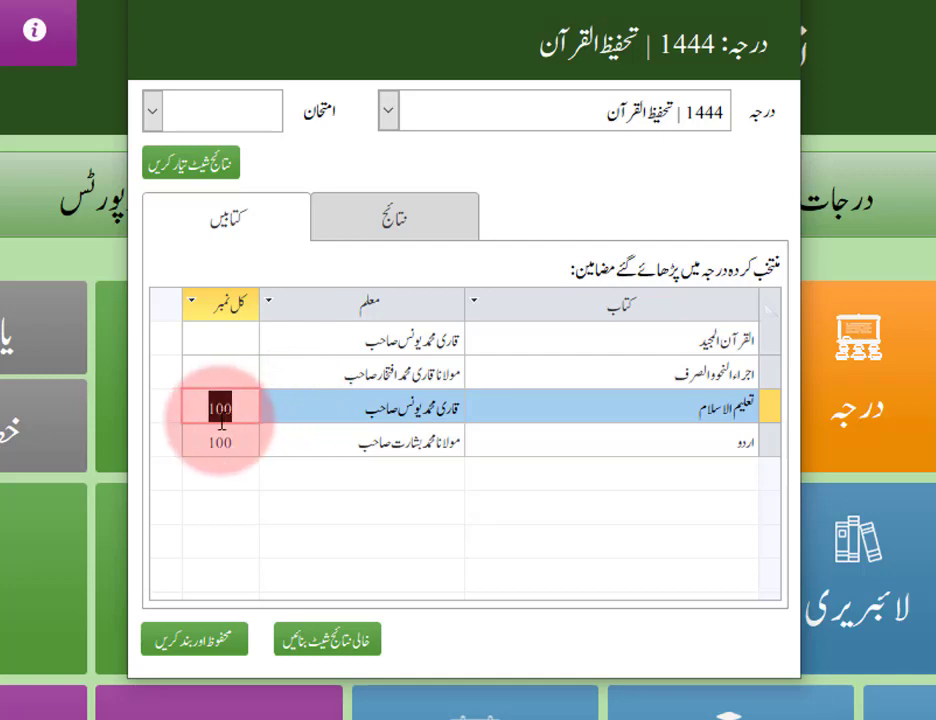
pyautogui.press('BackSpace')
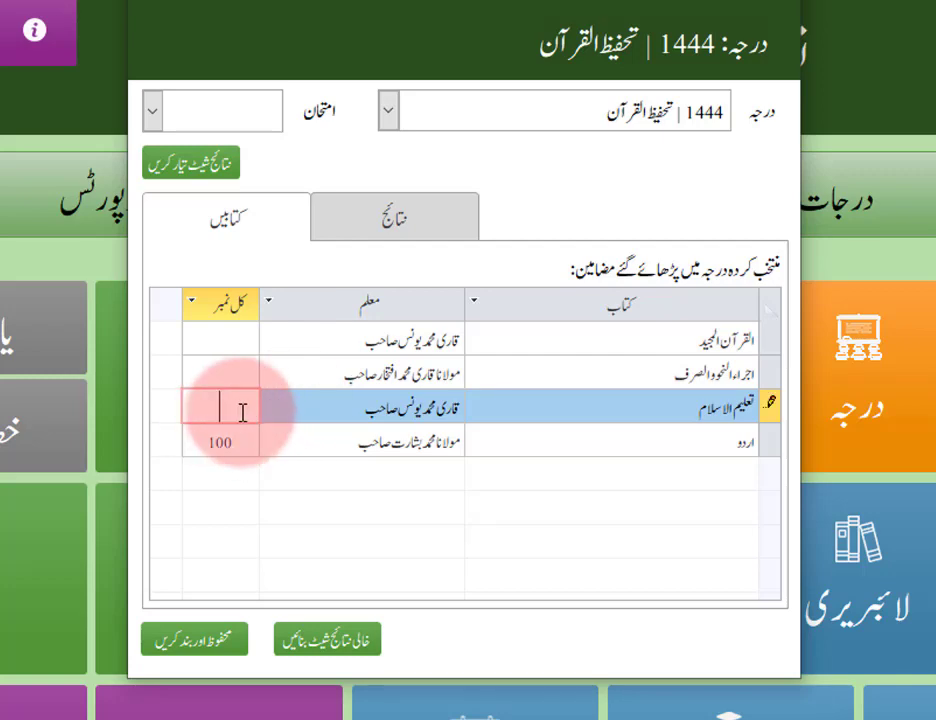
# Clear the total marks of اردو, and save and close the results form.
pyautogui.click(238, 450)
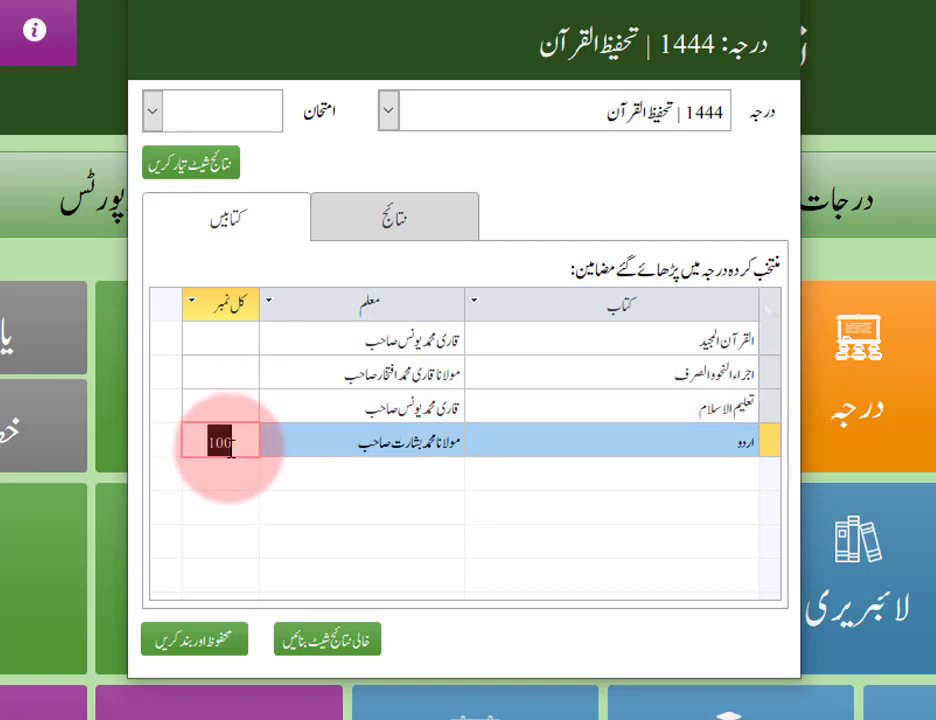
pyautogui.click(249, 446)
pyautogui.doubleClick(249, 446)
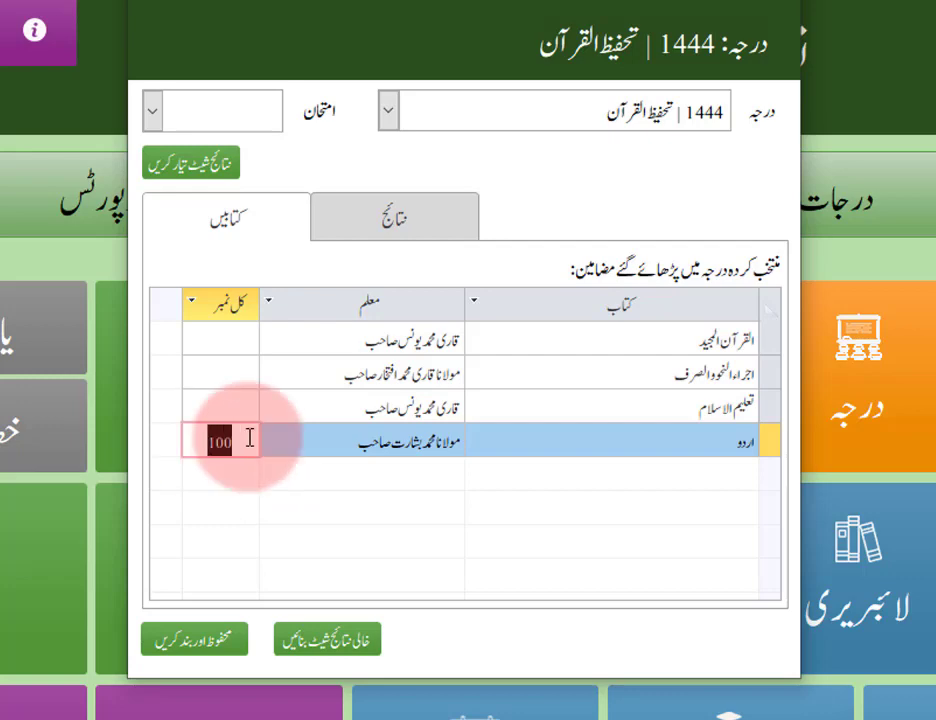
pyautogui.press('BackSpace')
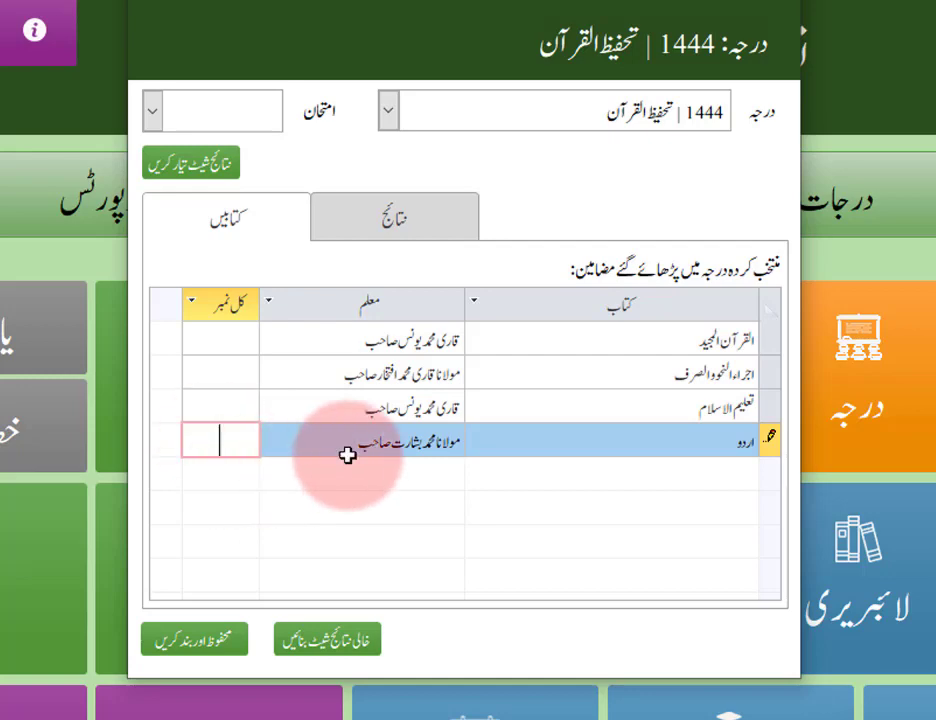
pyautogui.click(395, 410)
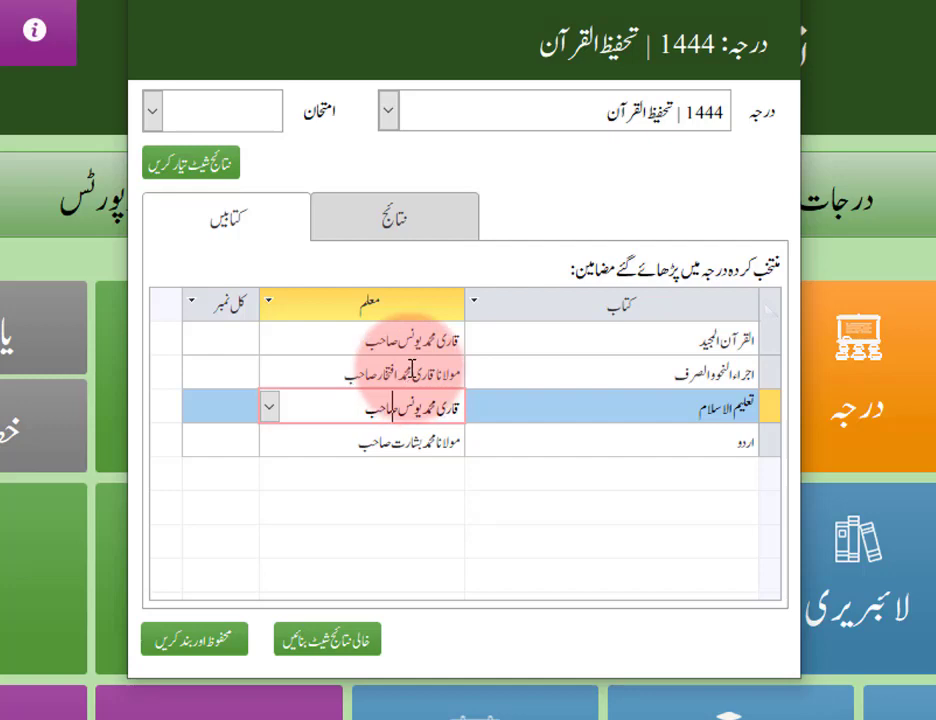
pyautogui.click(619, 348)
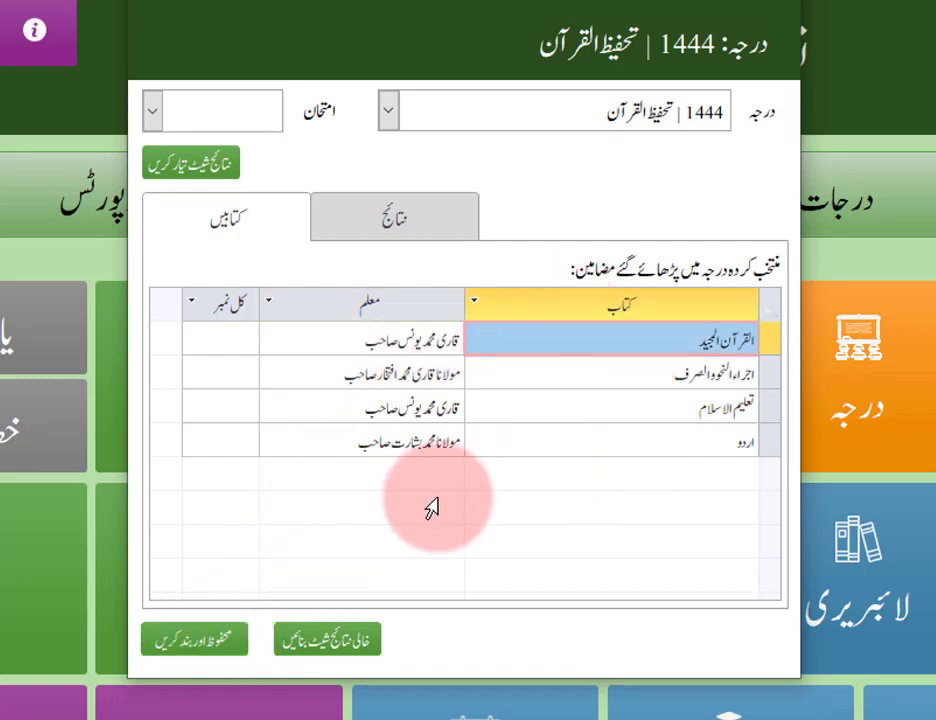
pyautogui.click(207, 649)
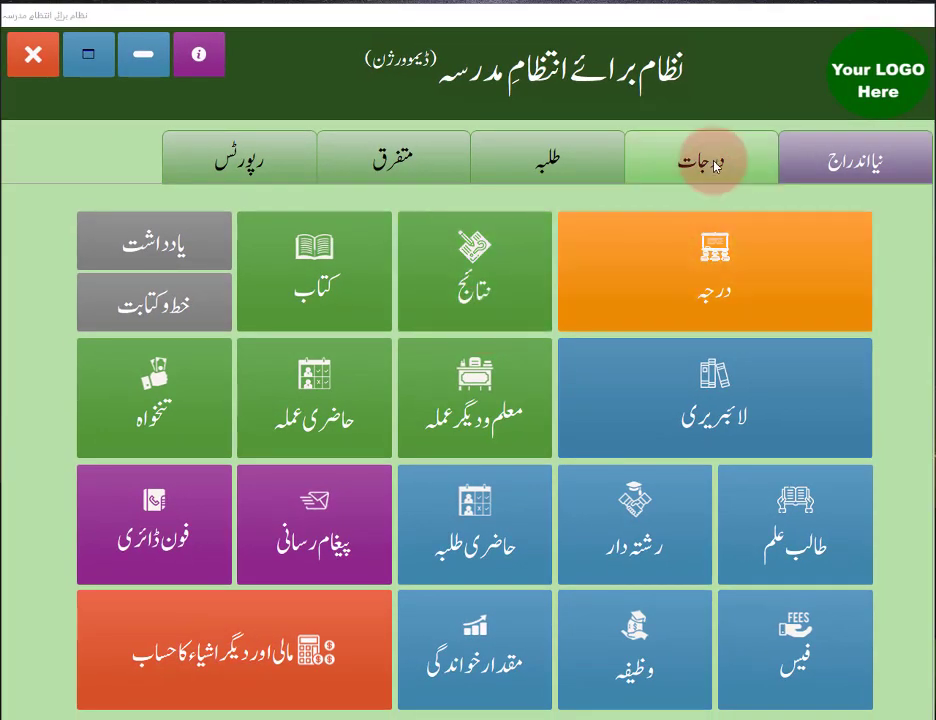
# Open the 1444 تحفیظ القرآن record from the list of classes and show its books.
pyautogui.click(714, 166)
pyautogui.click(681, 392)
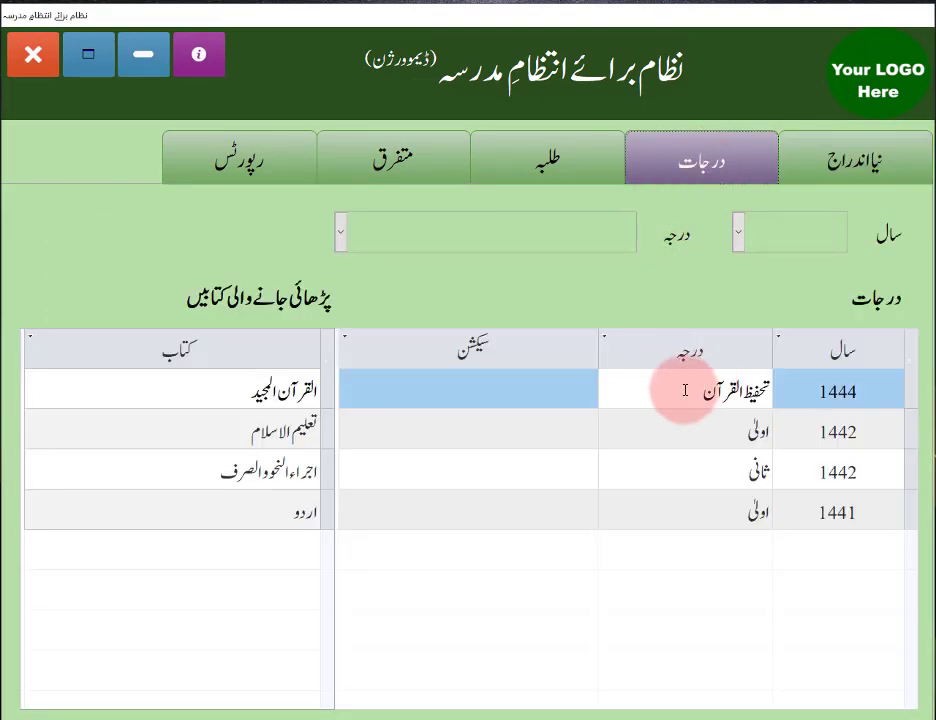
pyautogui.doubleClick(683, 390)
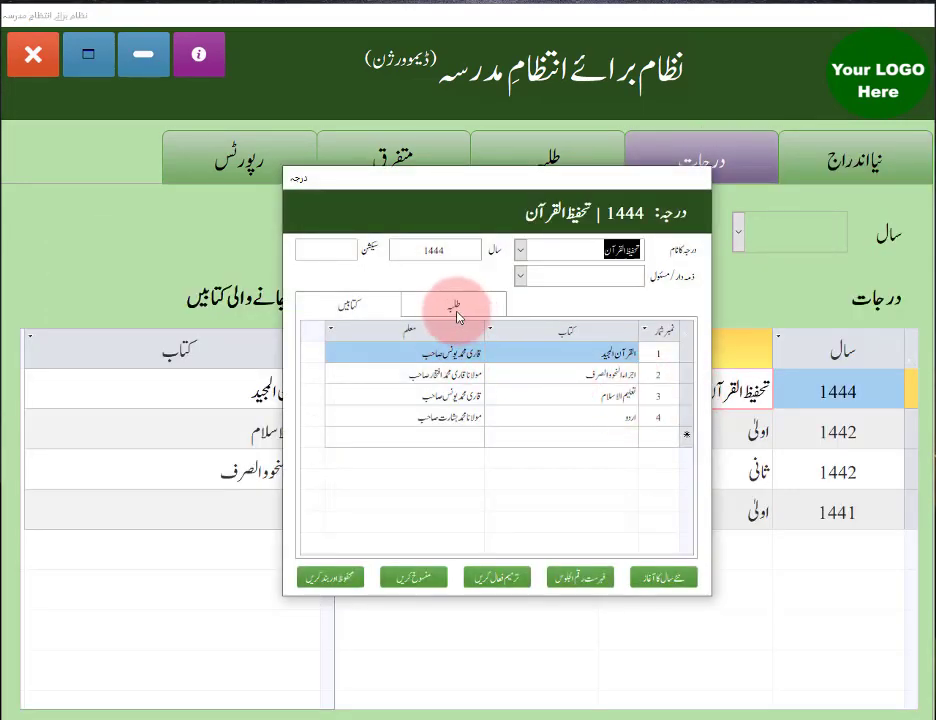
pyautogui.click(351, 312)
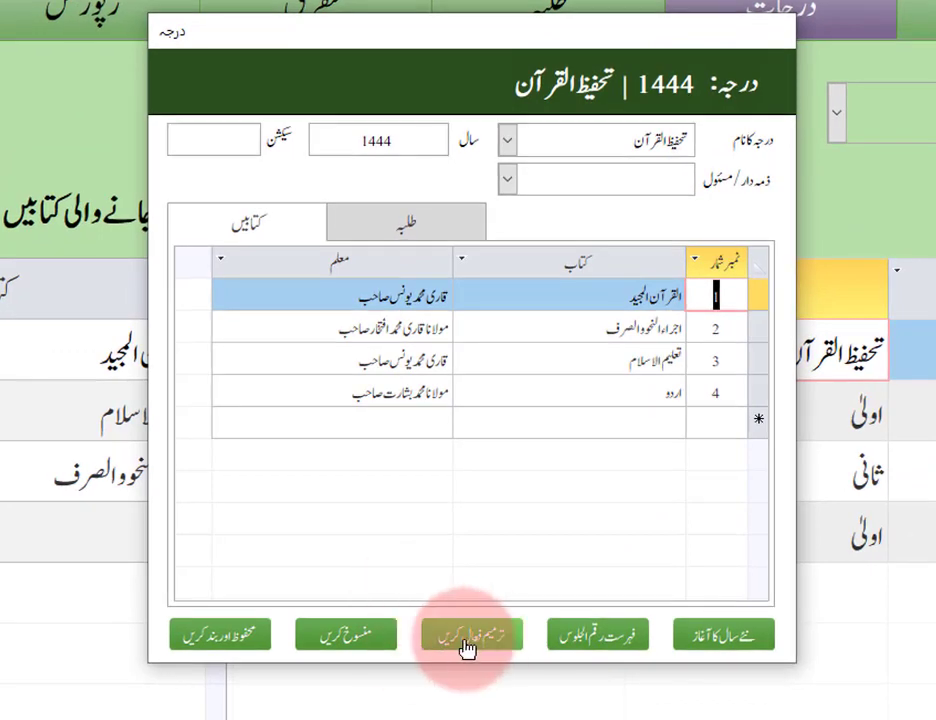
# Enable editing of the class, look through the books available for a new row, and save and close the record.
pyautogui.click(470, 640)
pyautogui.click(659, 419)
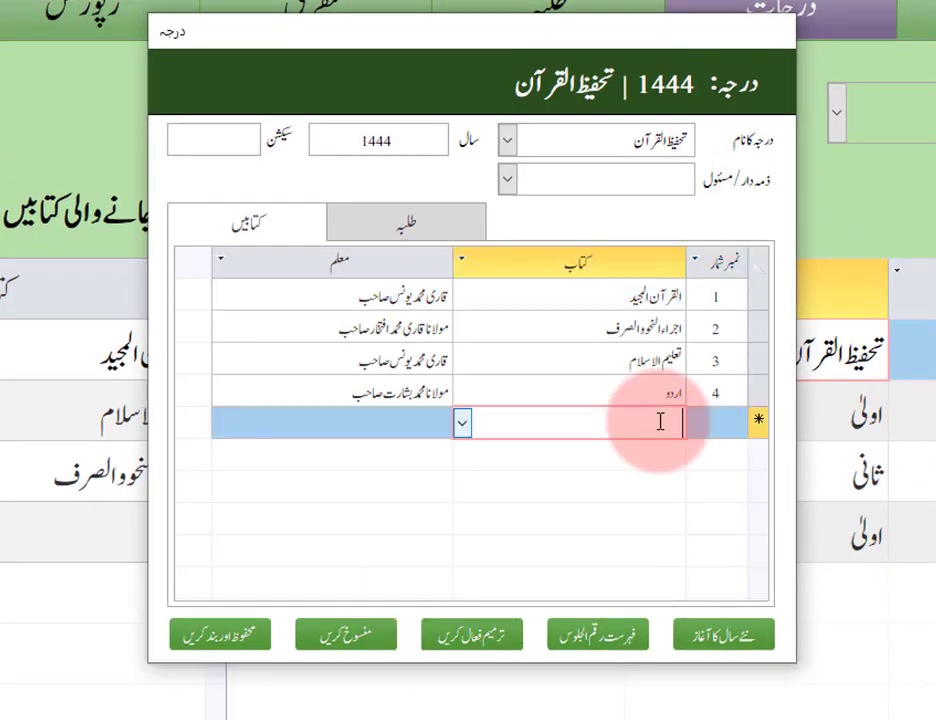
pyautogui.click(462, 426)
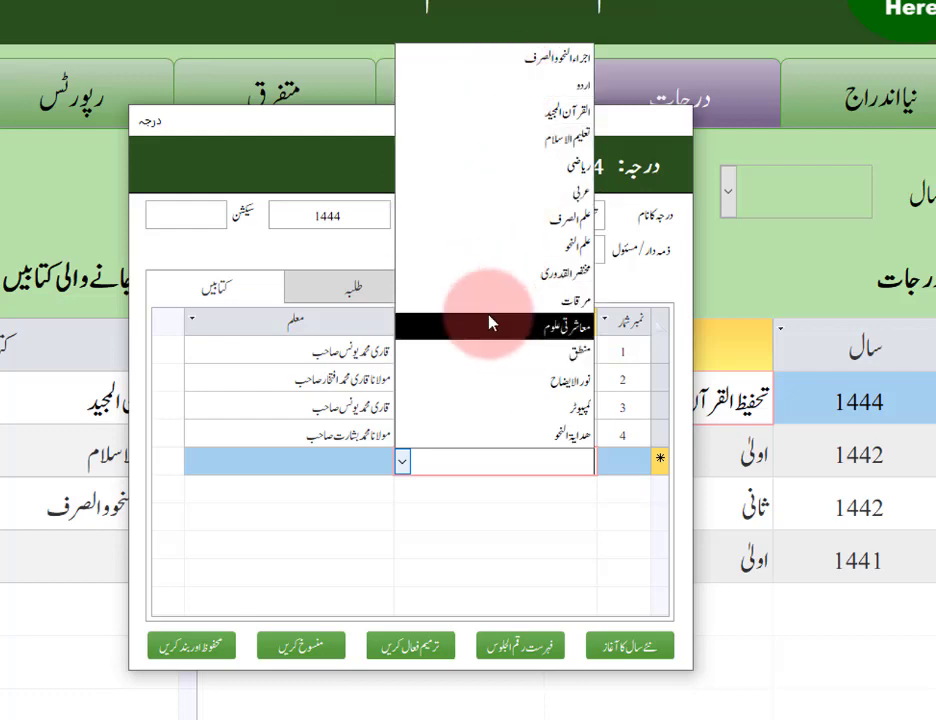
pyautogui.click(405, 465)
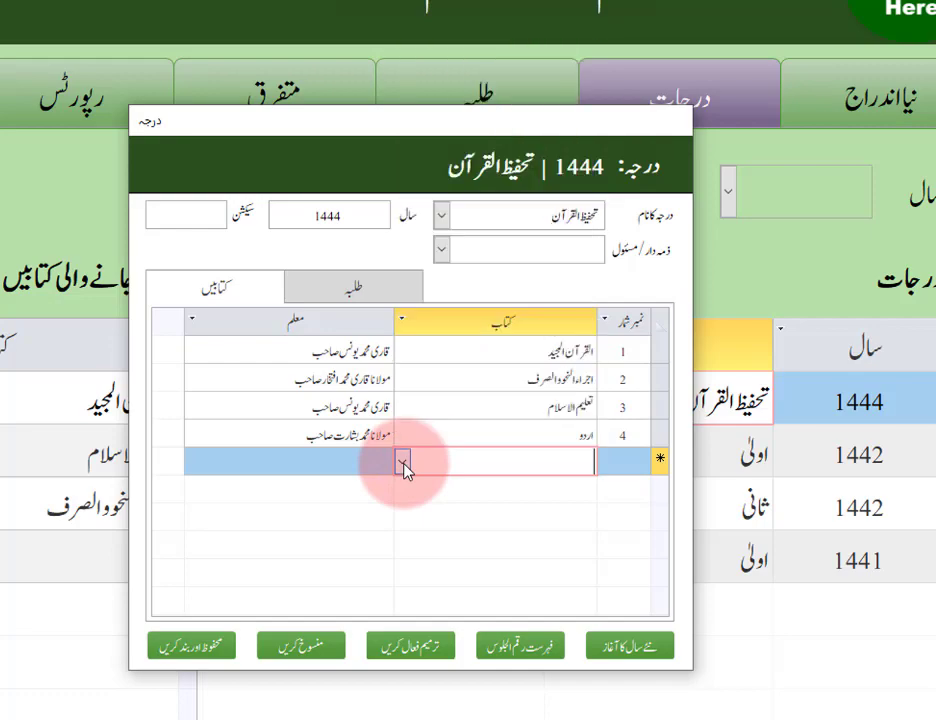
pyautogui.click(194, 645)
# Open the settings (ترتیبات), enable editing, and open the list of books taught in the madrasa.
pyautogui.click(225, 117)
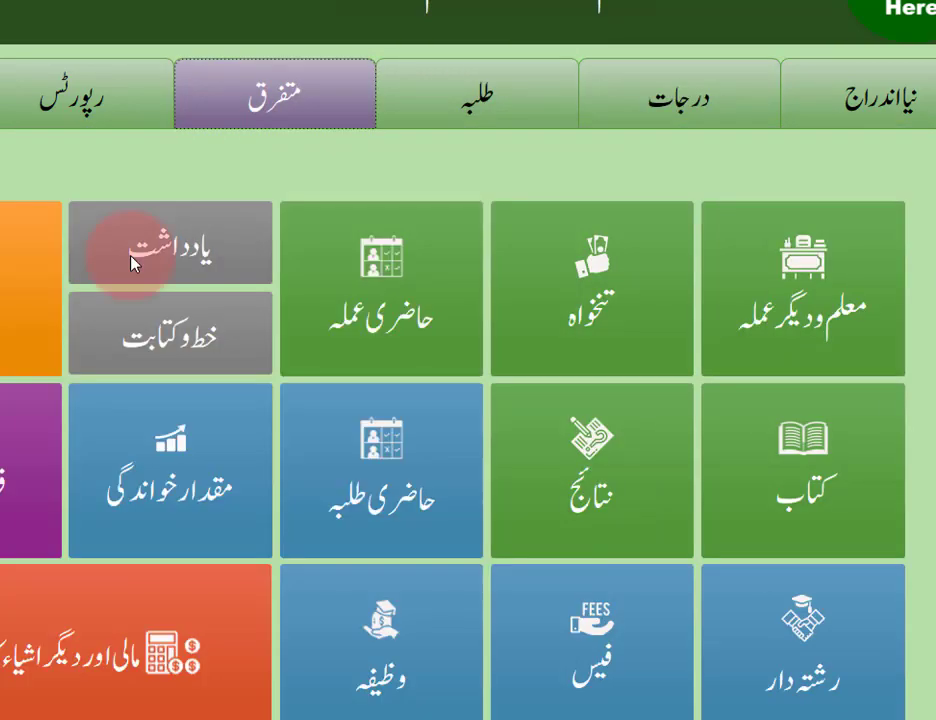
pyautogui.click(3, 318)
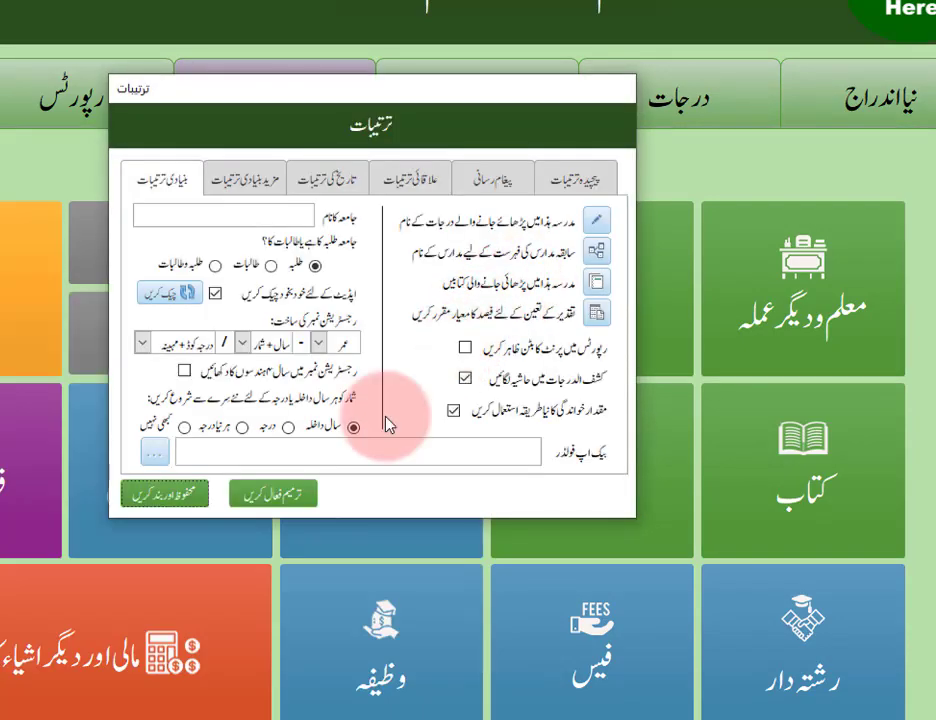
pyautogui.click(258, 499)
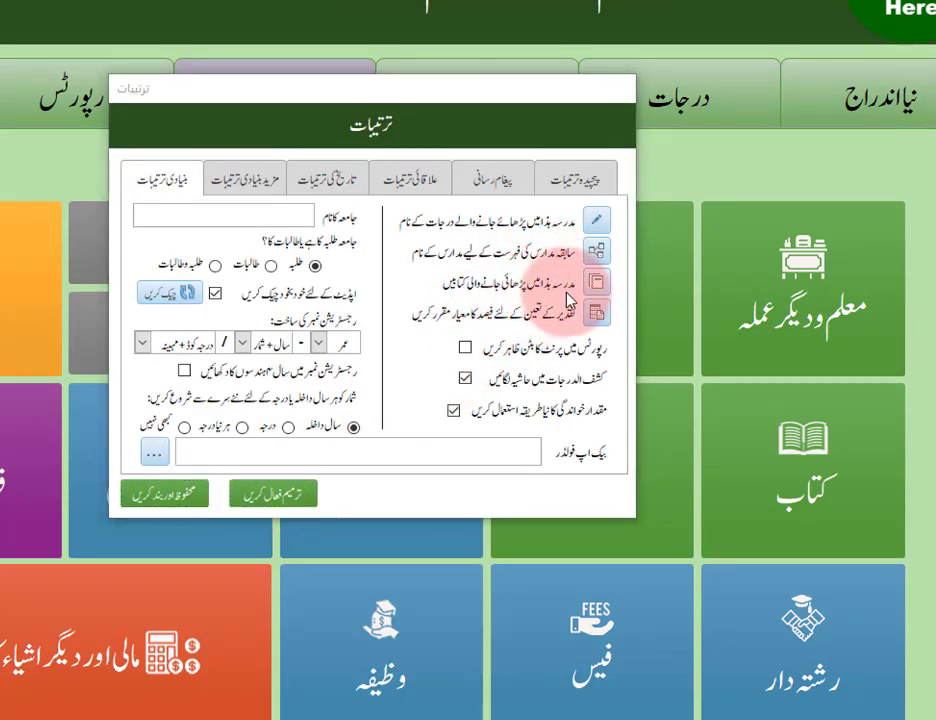
pyautogui.click(597, 288)
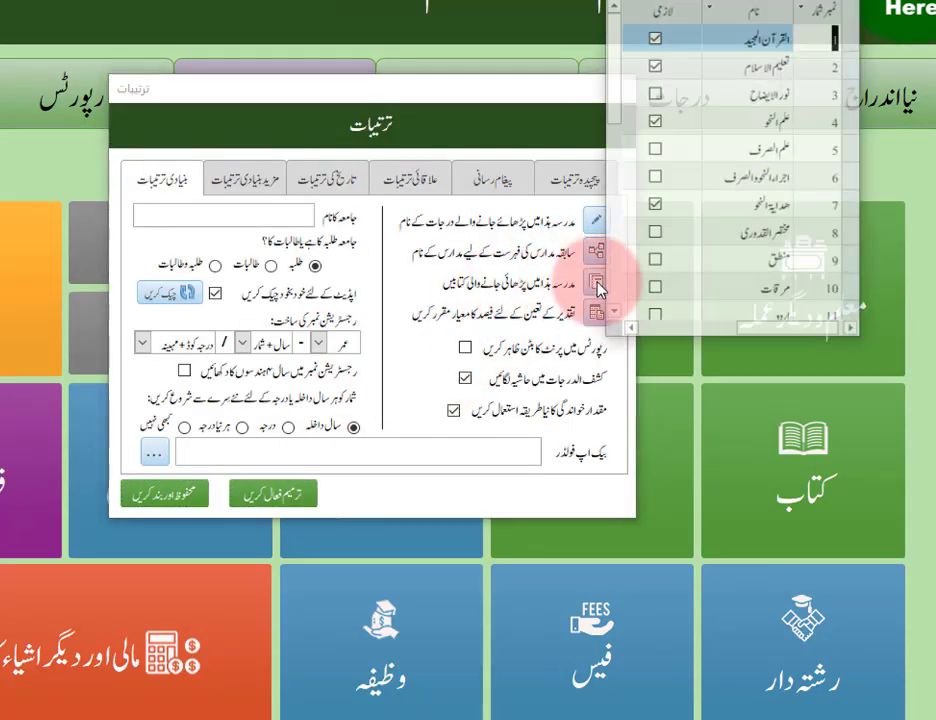
# Examine the names and numbering of the books already in the list.
pyautogui.scroll(-3, 720, 210)
pyautogui.scroll(1, 770, 200)
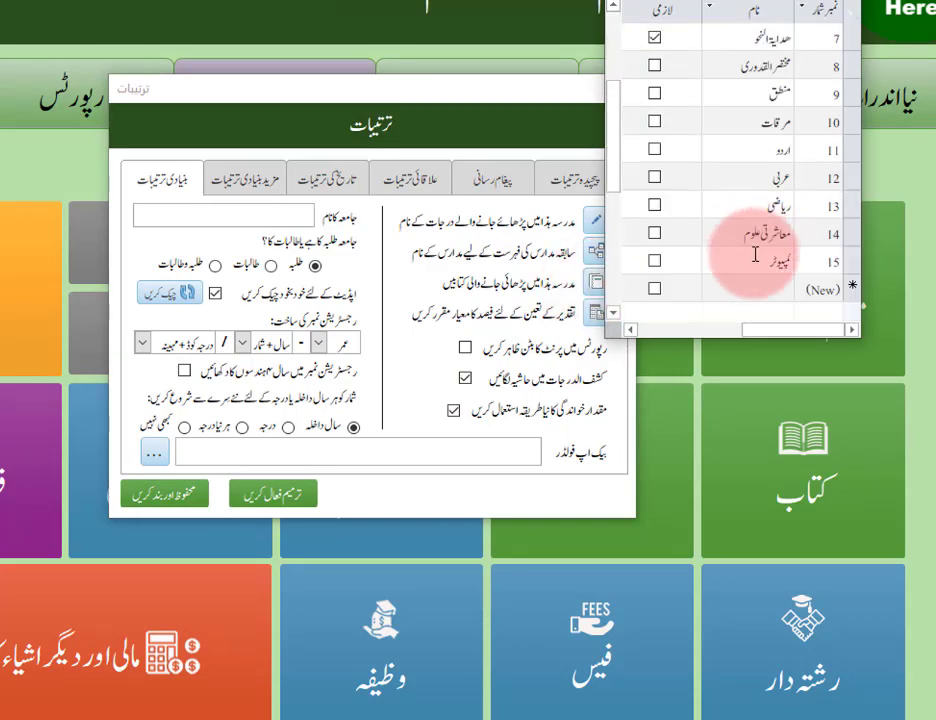
pyautogui.scroll(-1, 773, 215)
pyautogui.click(776, 209)
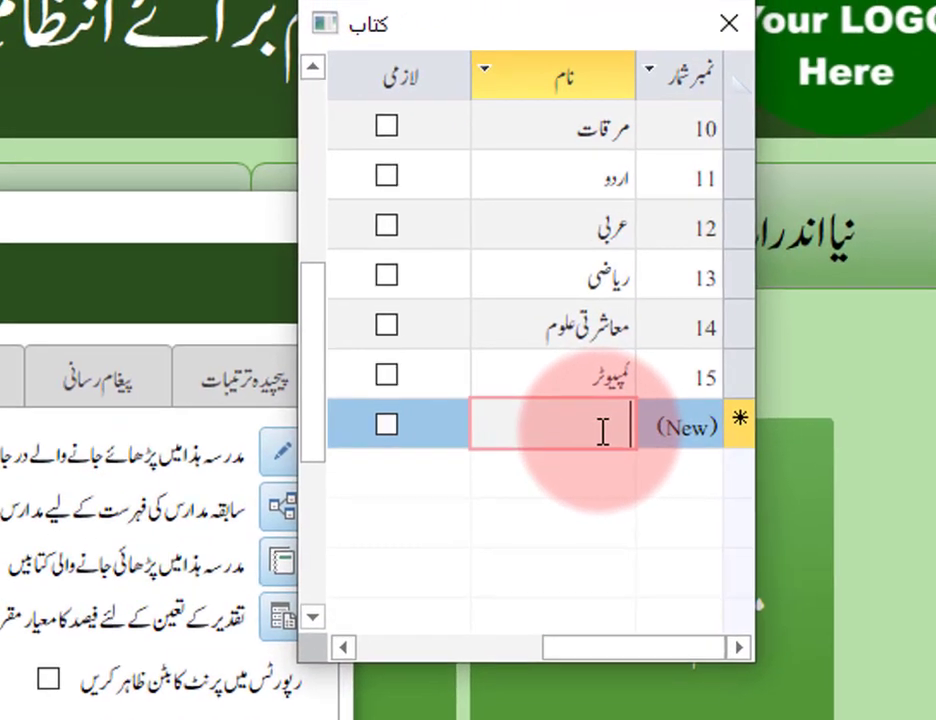
pyautogui.scroll(1, 603, 432)
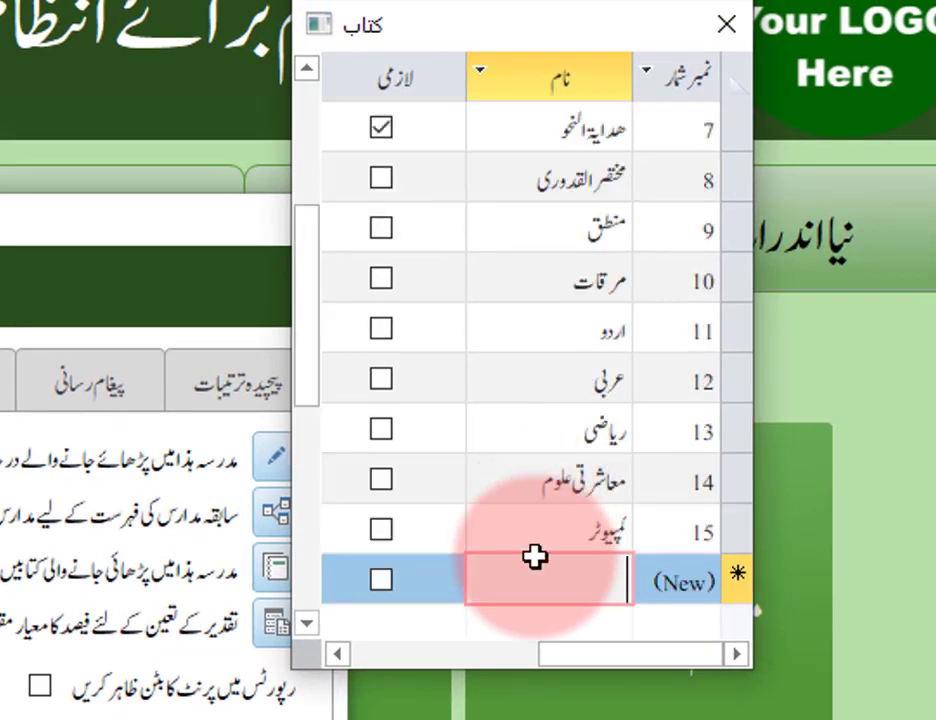
pyautogui.click(631, 532)
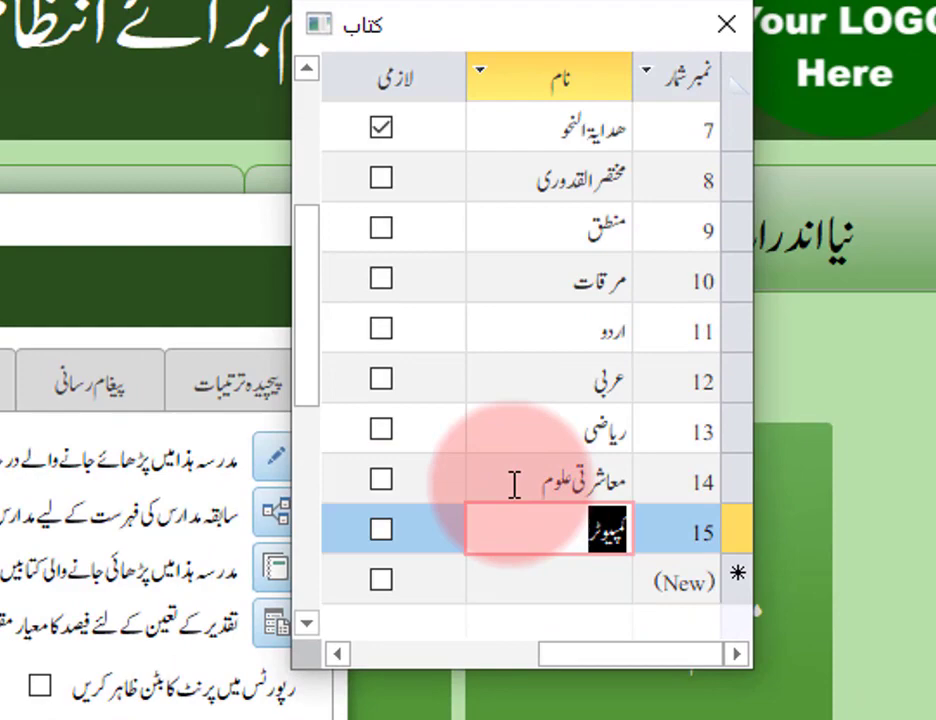
pyautogui.moveTo(514, 485); pyautogui.dragTo(609, 484)
pyautogui.moveTo(547, 532); pyautogui.dragTo(620, 527)
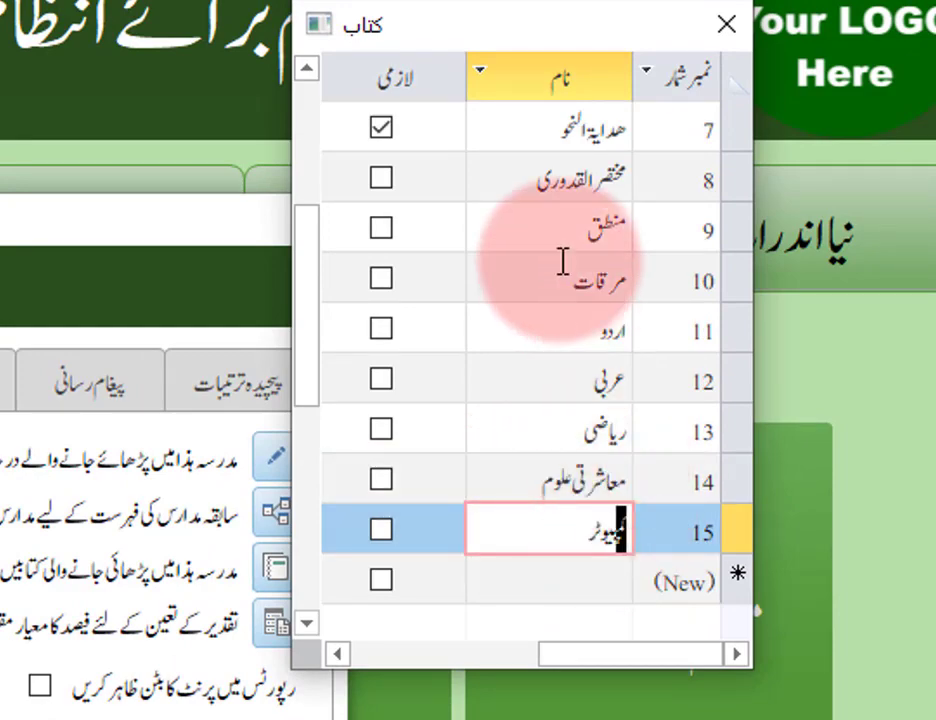
pyautogui.scroll(2, 556, 268)
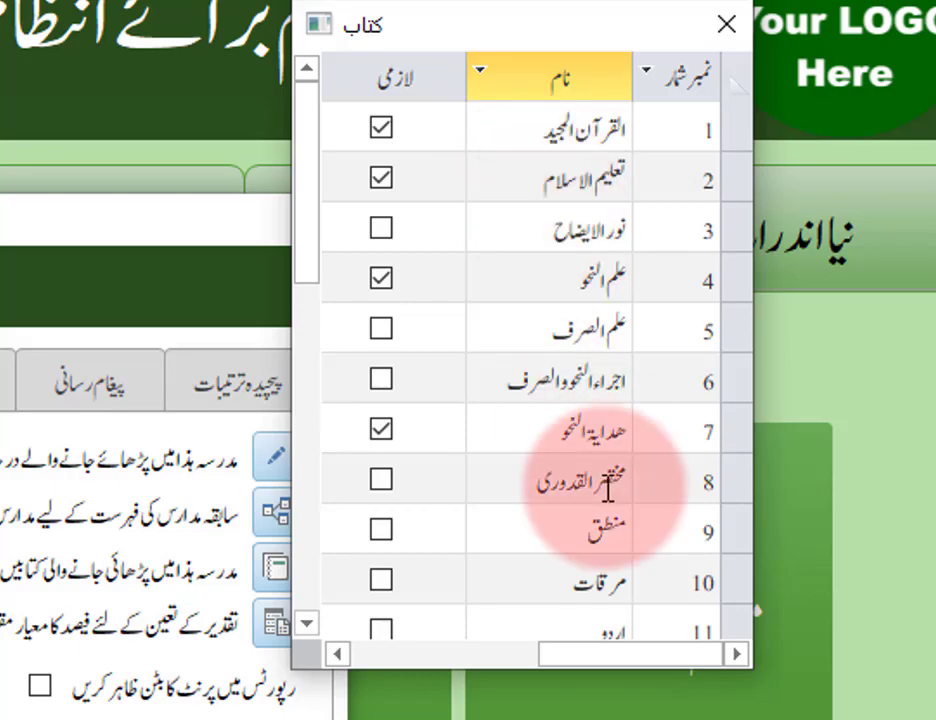
pyautogui.scroll(-2, 607, 490)
pyautogui.moveTo(609, 487); pyautogui.dragTo(570, 537)
pyautogui.click(569, 584)
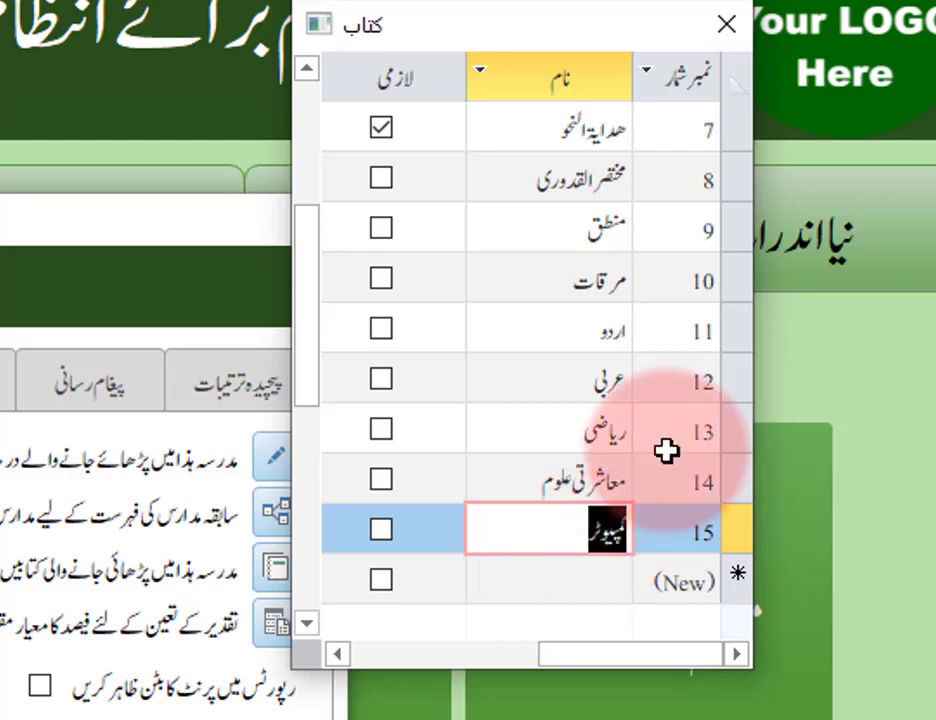
# Add a new book named لہجہ at the end of the books list.
pyautogui.click(578, 580)
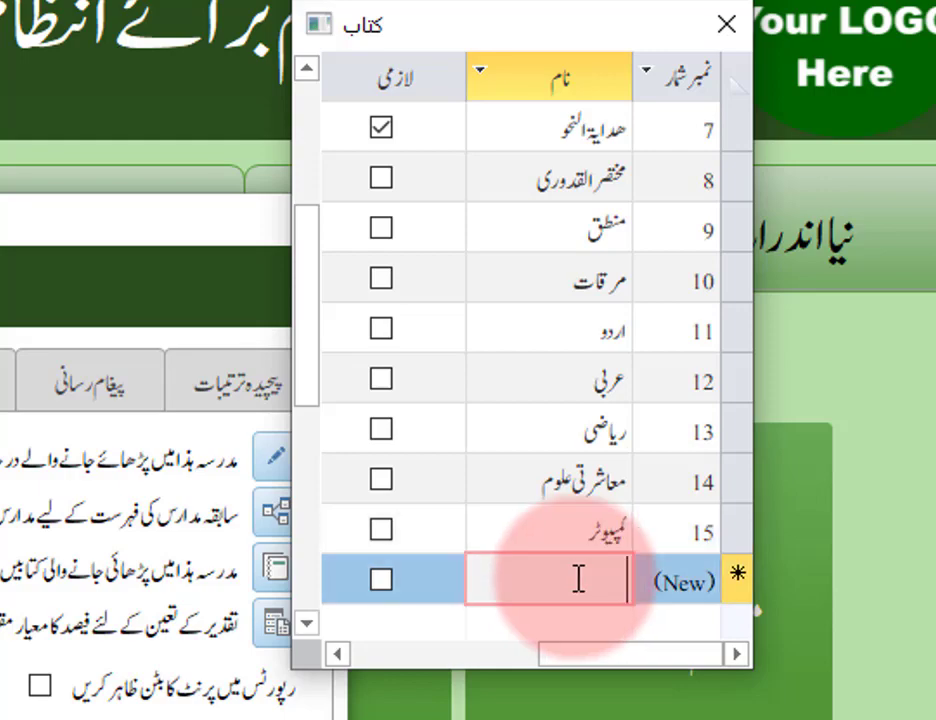
pyautogui.write('1')
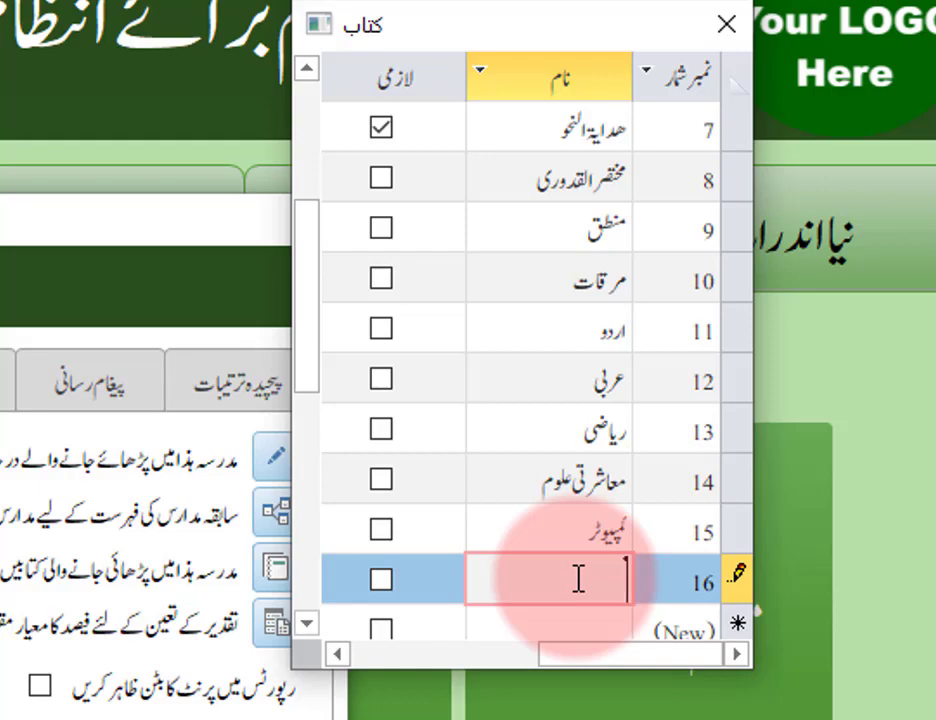
pyautogui.write('الجبر')
pyautogui.press('Down')
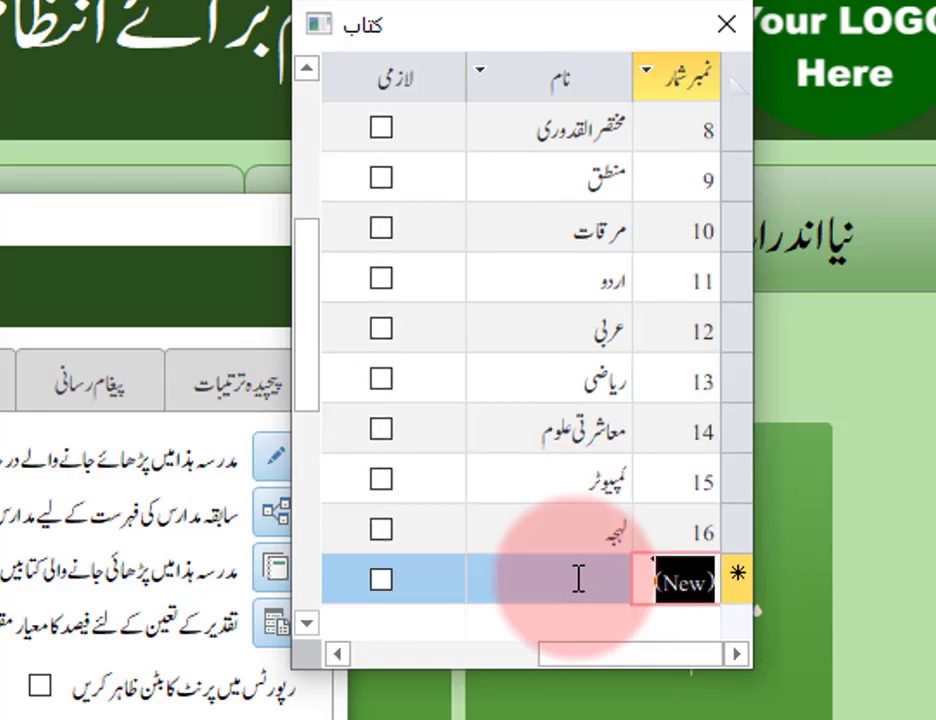
# Add a new book named تجوید at the end of the books list.
pyautogui.write('تجوی')
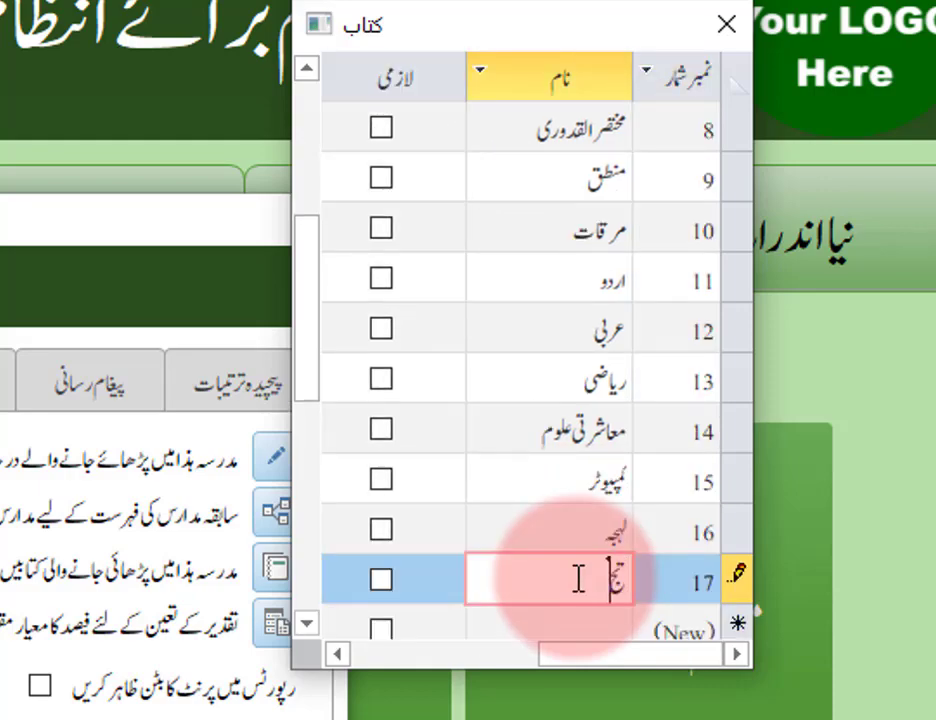
pyautogui.write('د')
pyautogui.press('Tab')
pyautogui.press('Tab')
pyautogui.press('Tab')
pyautogui.press('Tab')
# Enter نمازودعائیں as the name of another new book in the books list.
pyautogui.click(578, 580)
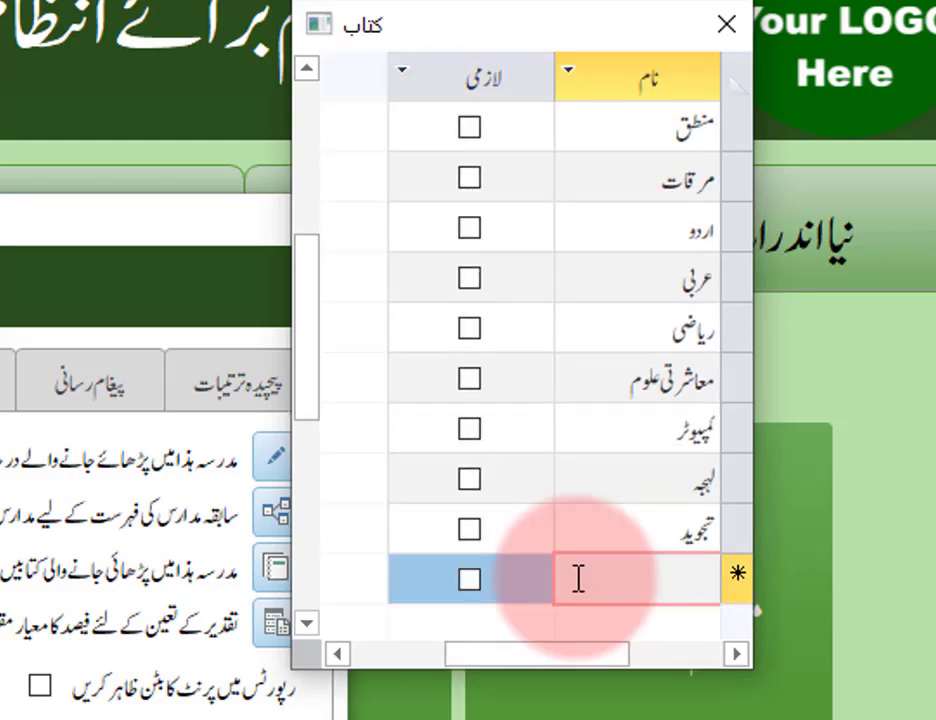
pyautogui.write('نماز')
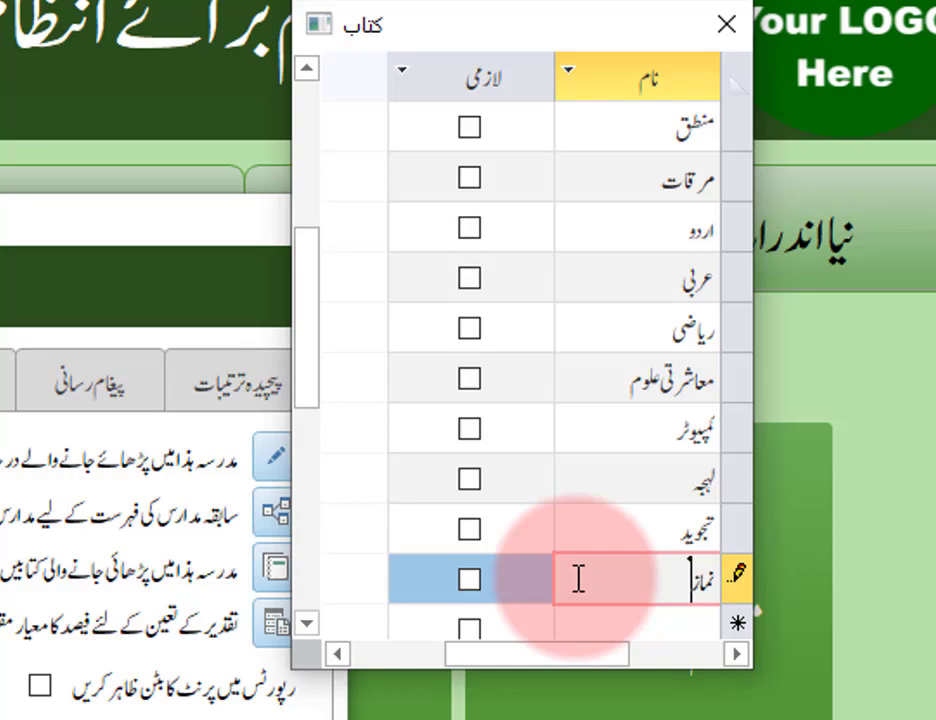
pyautogui.write('ودعائ')
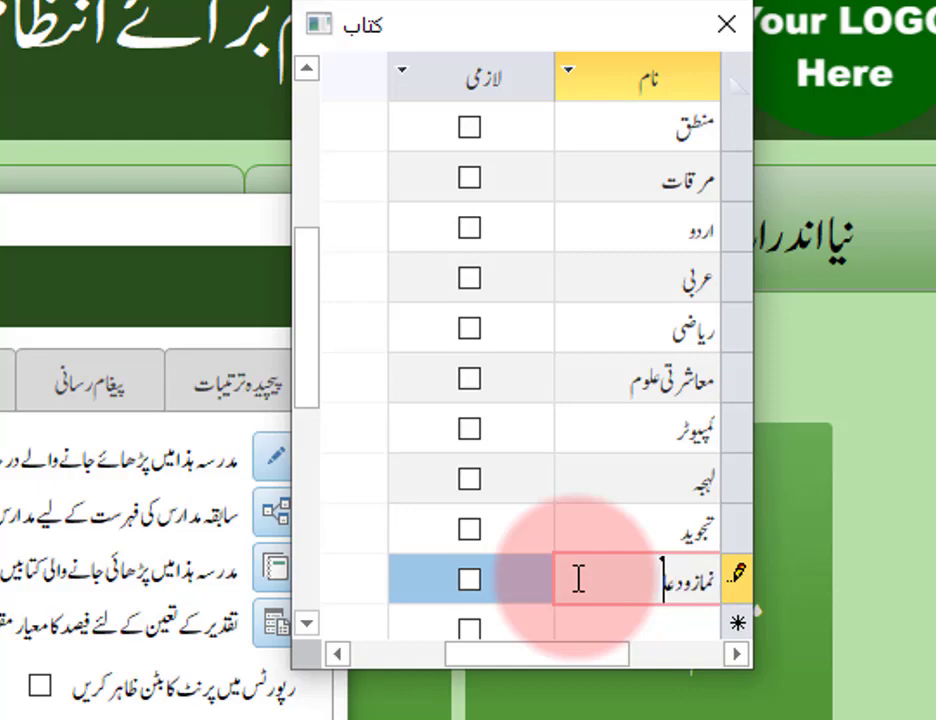
pyautogui.write('یں')
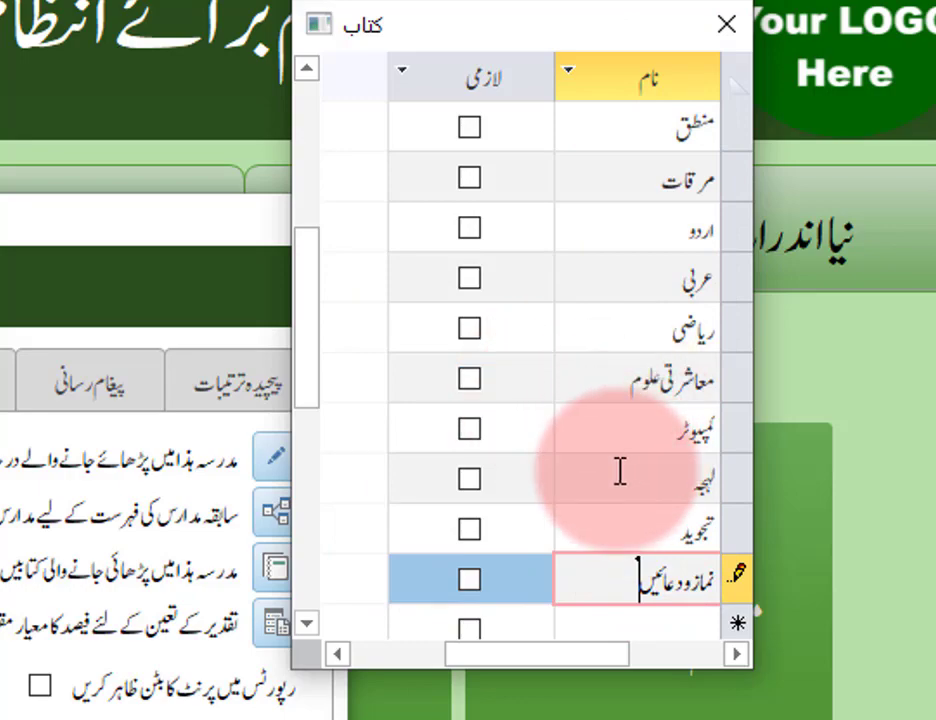
# Add a new book named قراءت, close the books list, and save and close the settings.
pyautogui.click(662, 615)
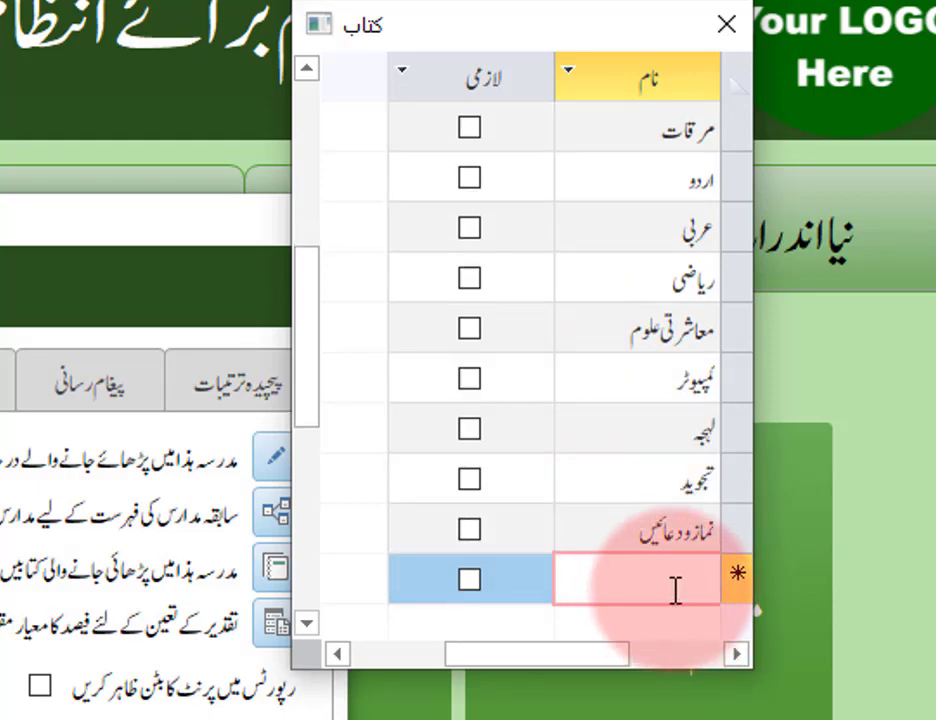
pyautogui.write('ت')
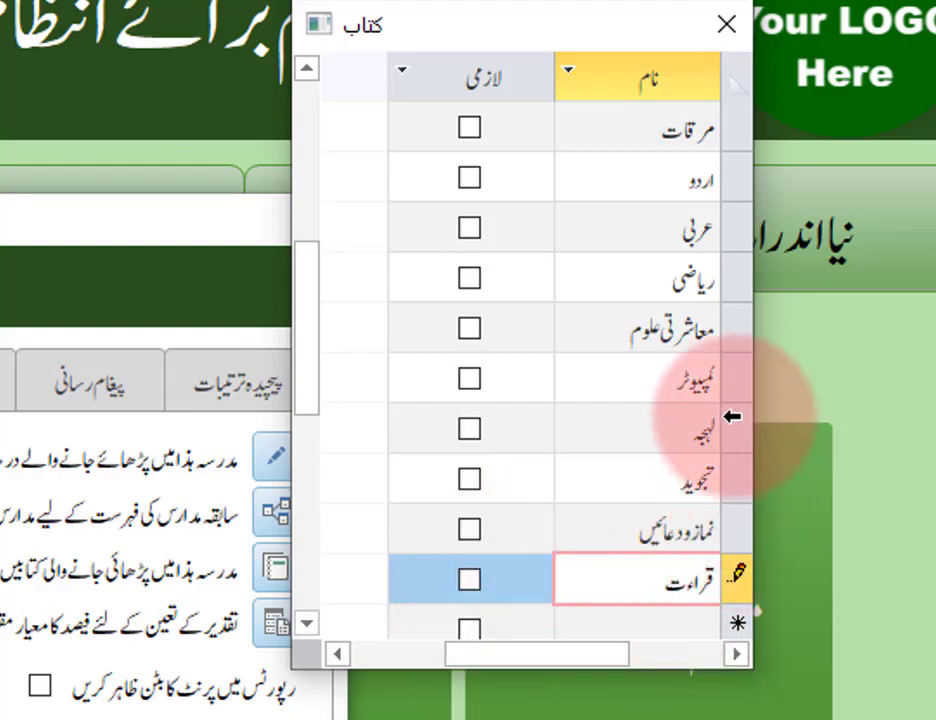
pyautogui.click(727, 24)
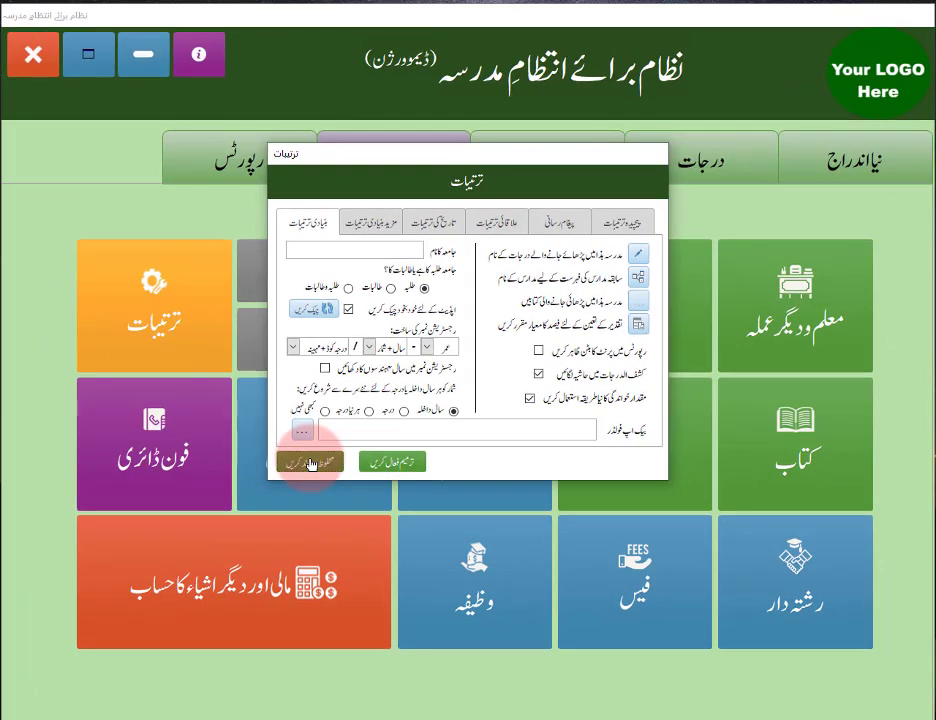
pyautogui.click(311, 463)
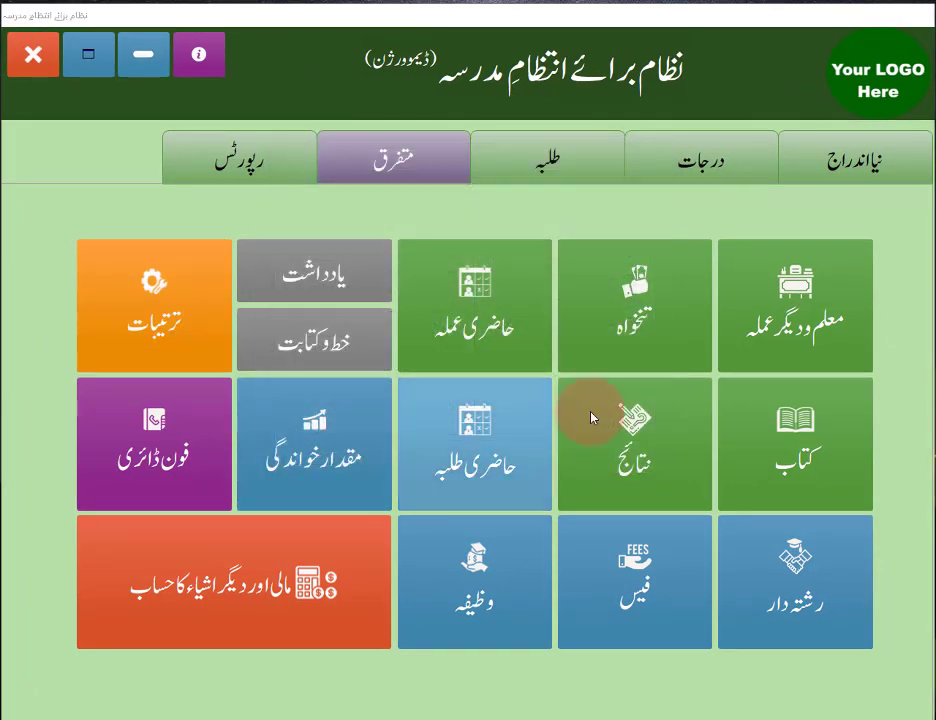
# Open class 1444 تحفیظ القرآن for editing and add قراءت in a new row of its books.
pyautogui.click(694, 161)
pyautogui.doubleClick(709, 387)
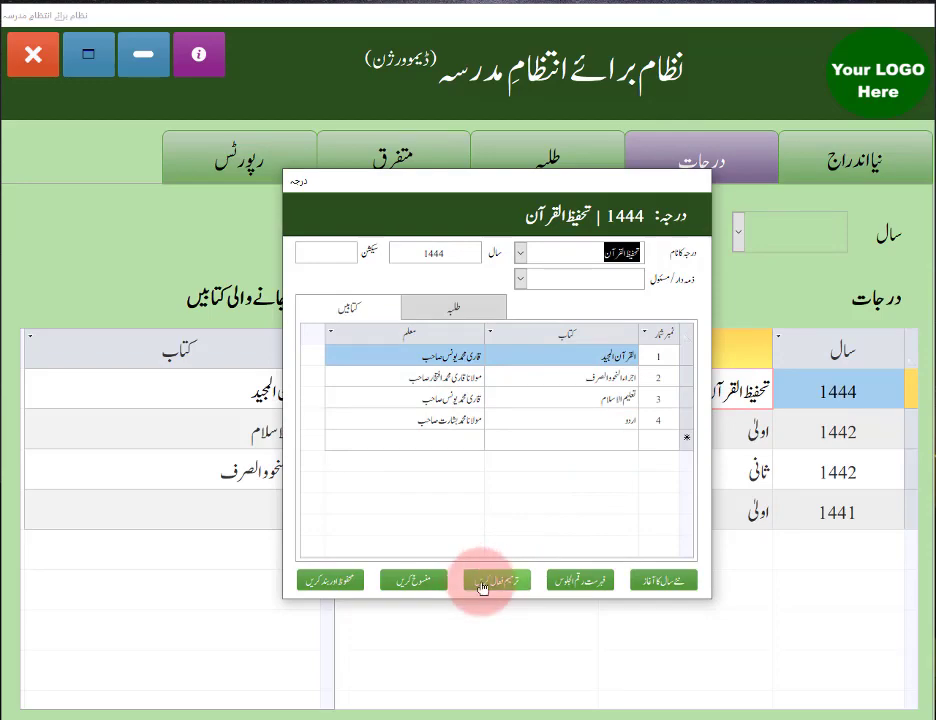
pyautogui.click(620, 438)
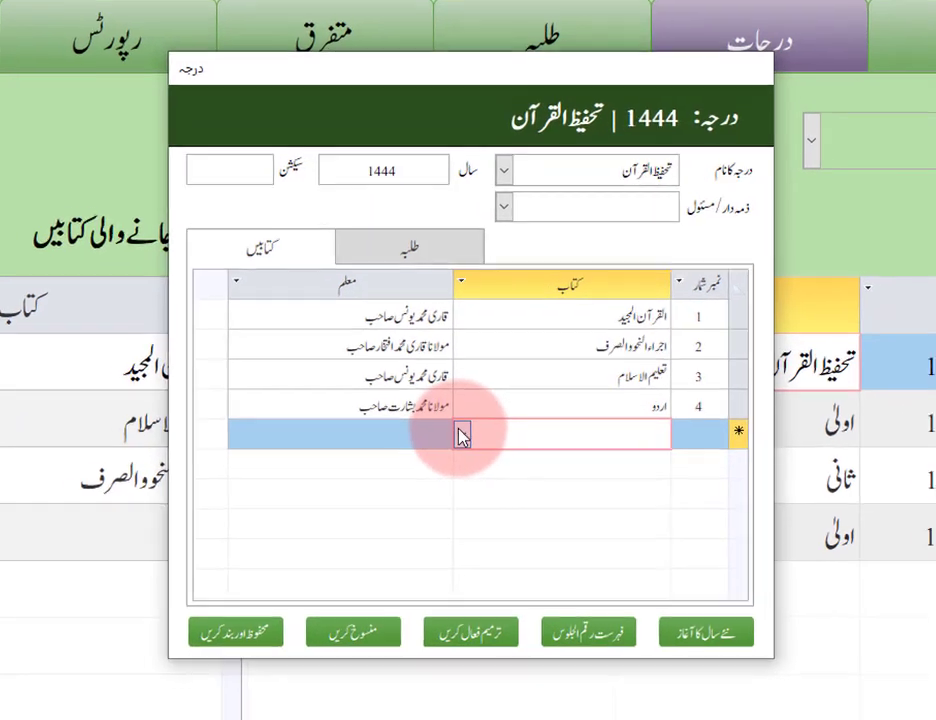
pyautogui.click(462, 436)
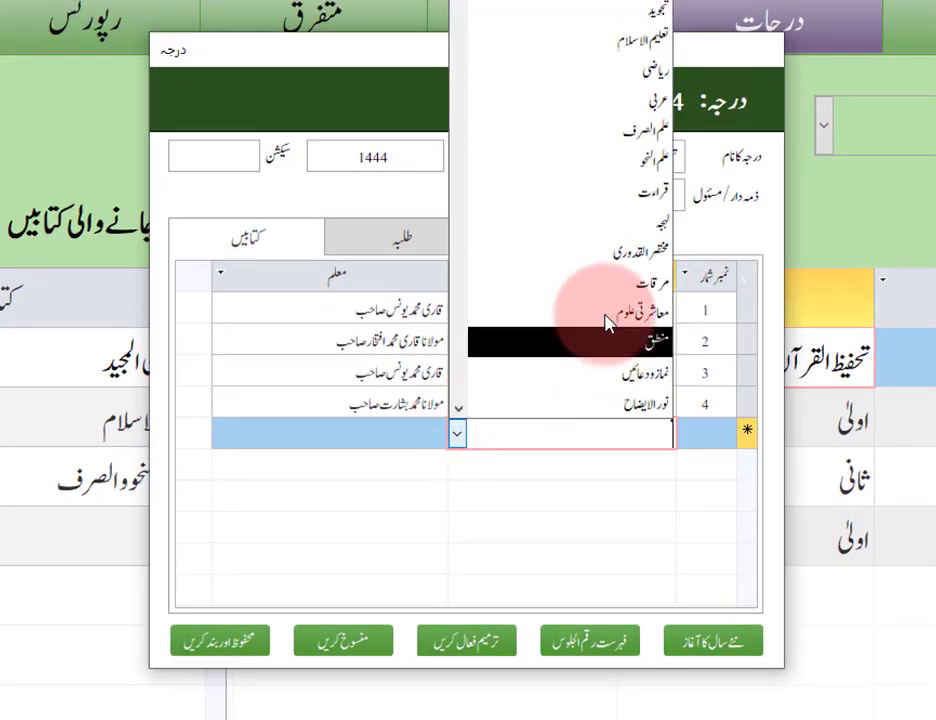
pyautogui.click(643, 197)
# Add the books لہجہ and تجوید to the class in two new rows.
pyautogui.click(479, 460)
pyautogui.click(458, 466)
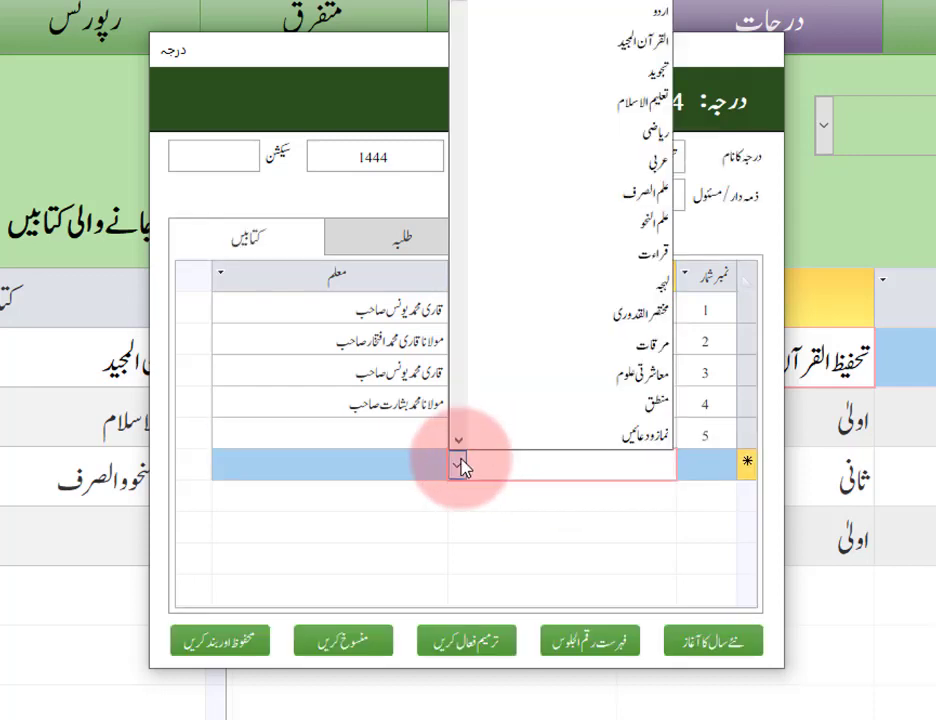
pyautogui.click(627, 285)
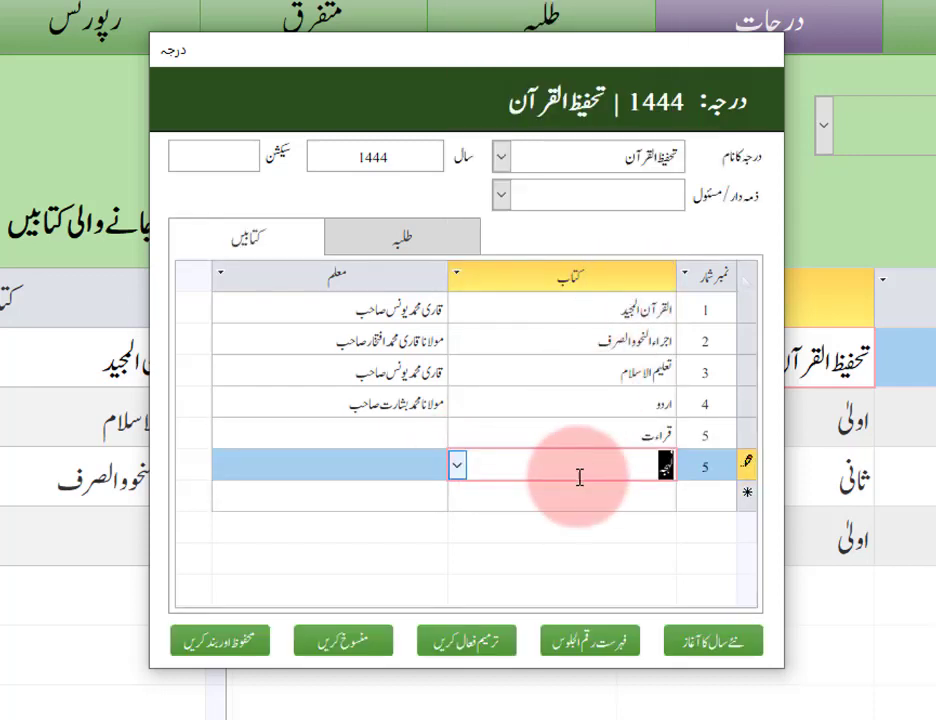
pyautogui.click(527, 495)
pyautogui.click(458, 495)
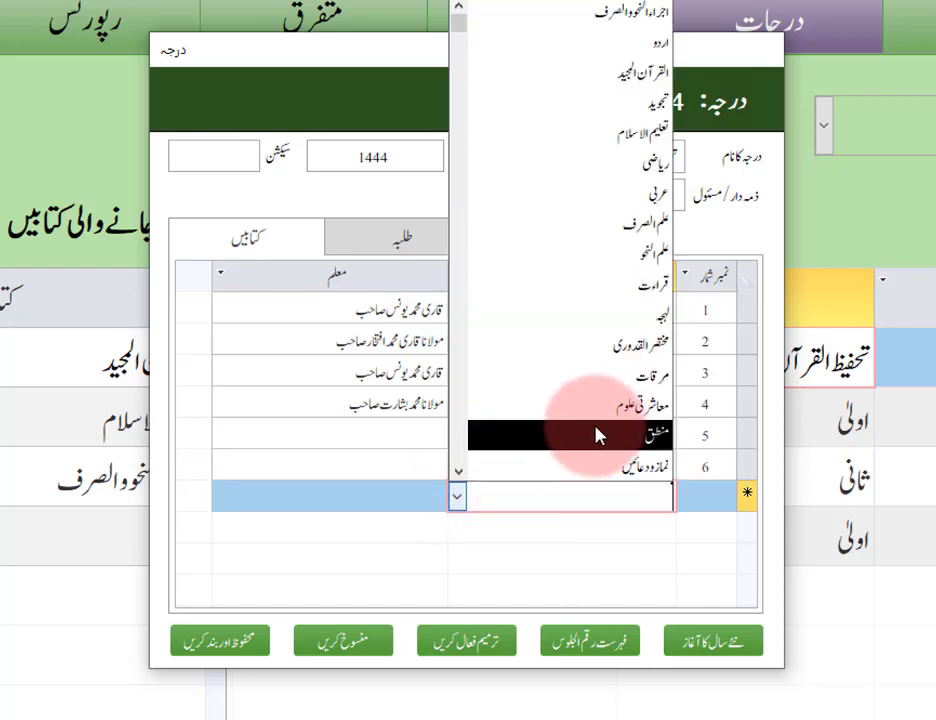
pyautogui.click(620, 101)
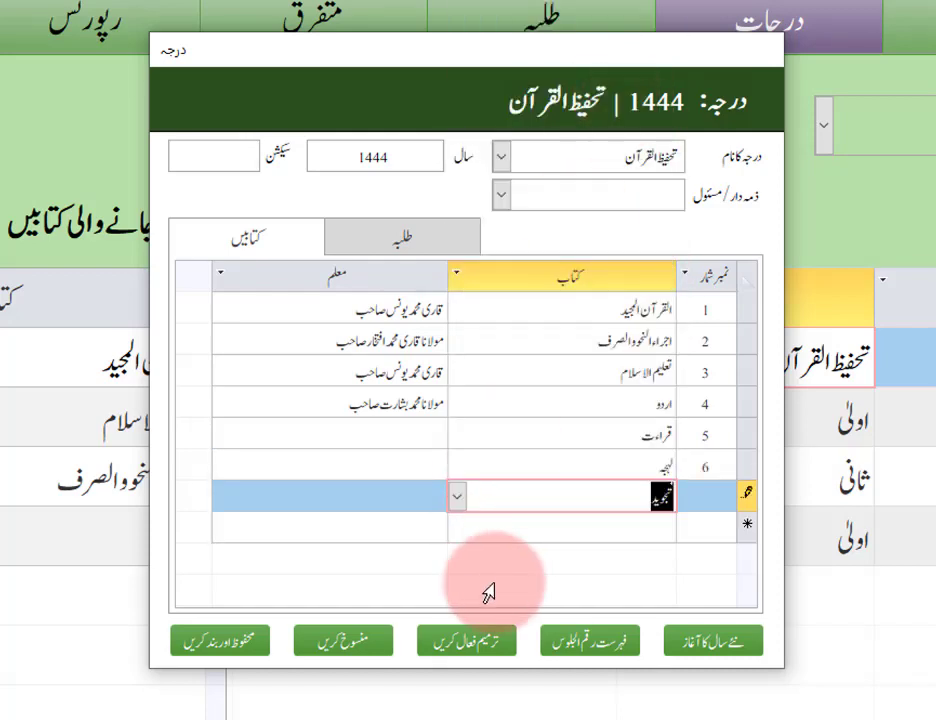
# Add the book نمازودعائیں to the class in the next new row.
pyautogui.click(530, 528)
pyautogui.click(457, 527)
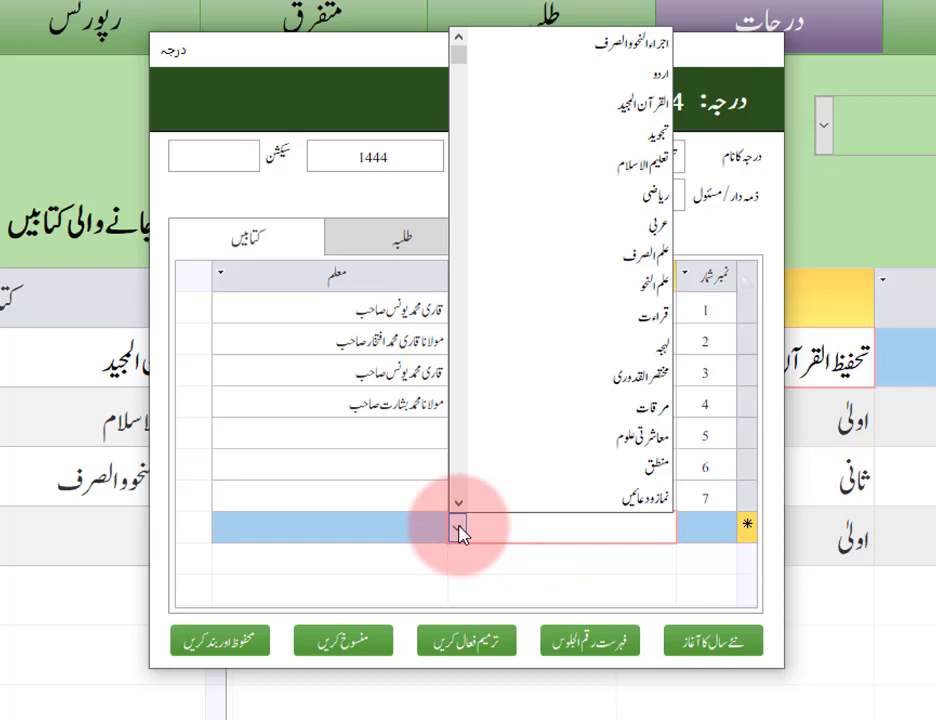
pyautogui.click(614, 497)
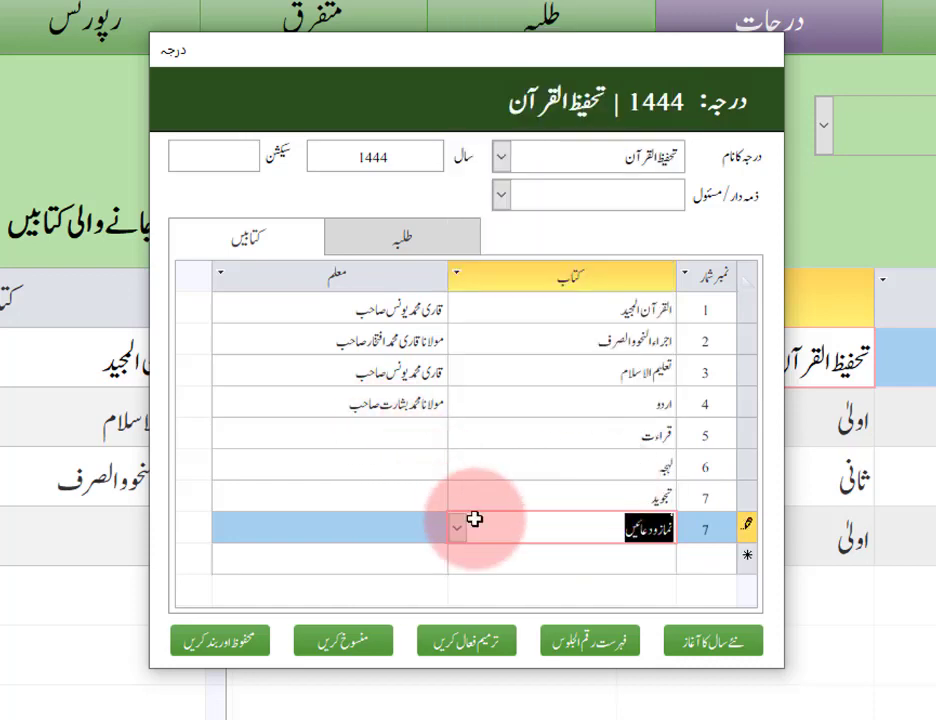
# Check the teacher (معلم) entries for the class's existing books and the newly added ones.
pyautogui.click(393, 438)
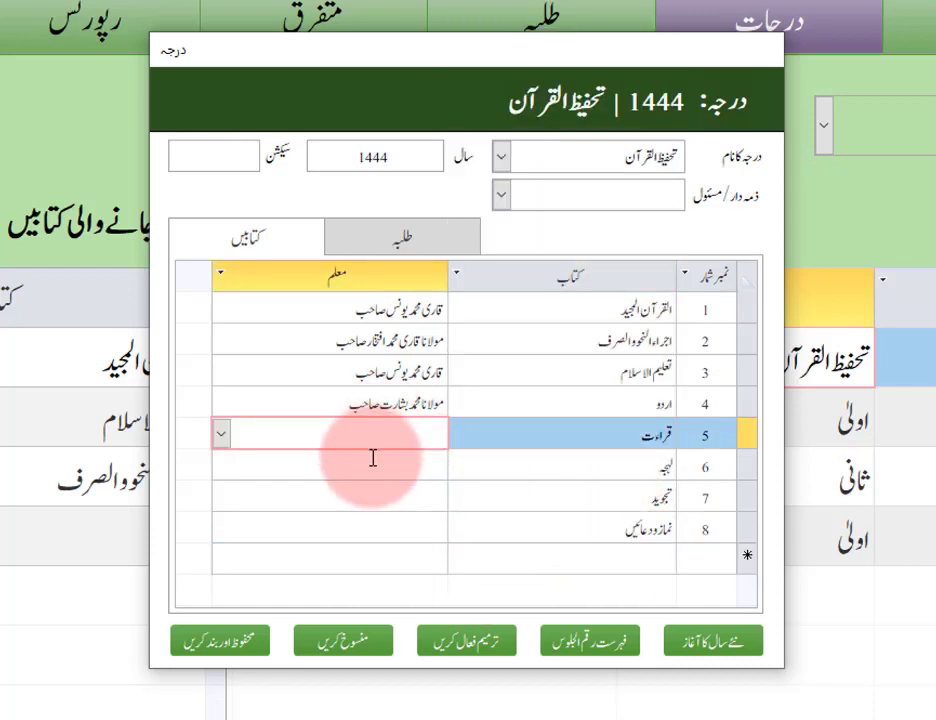
pyautogui.click(372, 462)
pyautogui.click(408, 435)
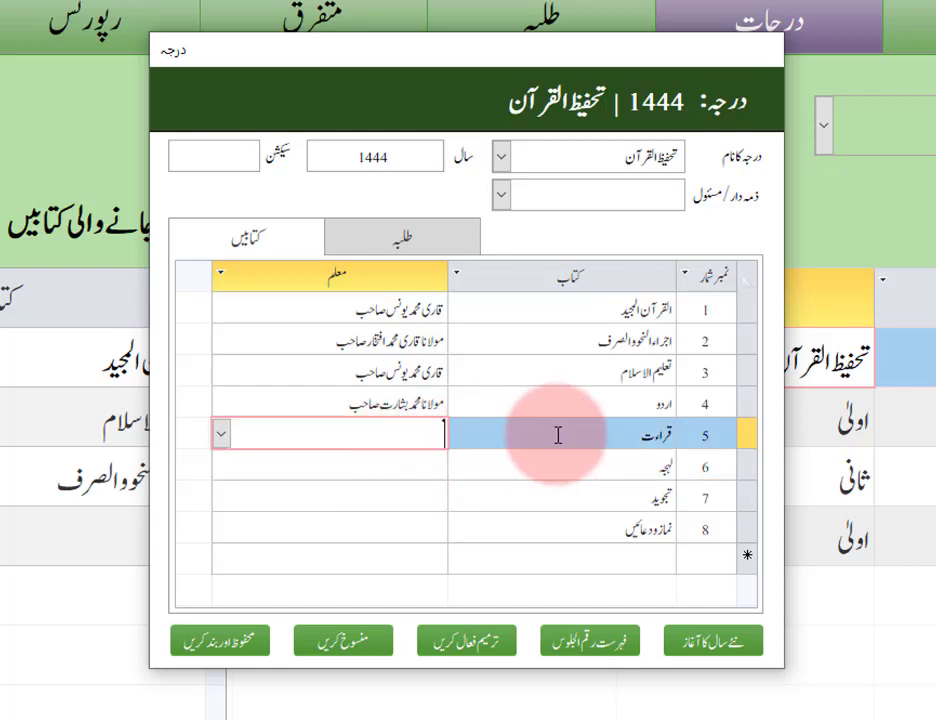
pyautogui.moveTo(617, 448); pyautogui.dragTo(620, 472)
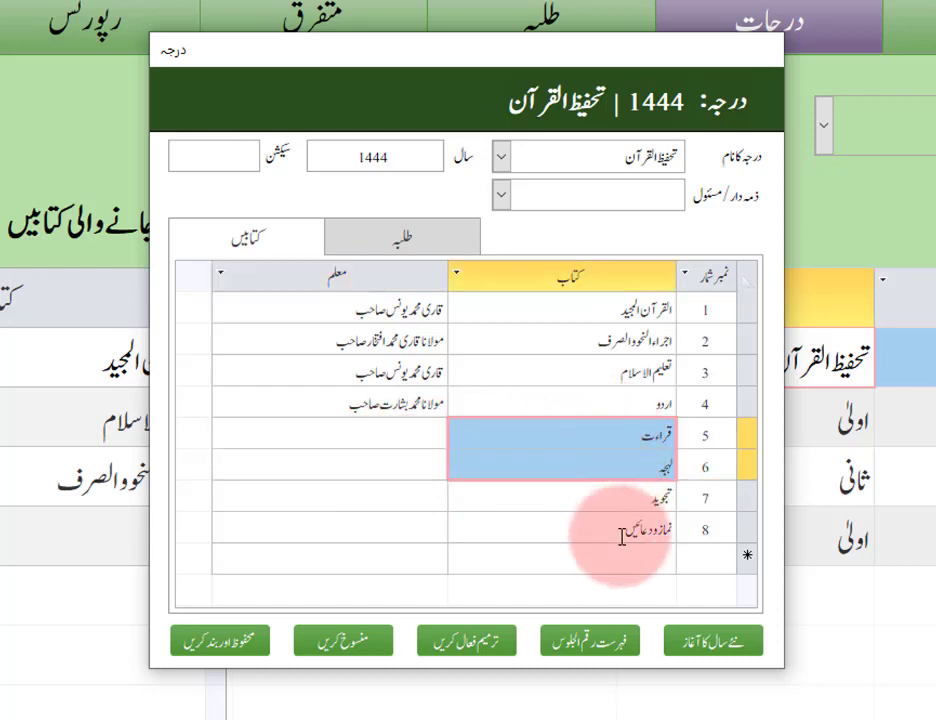
pyautogui.click(622, 535)
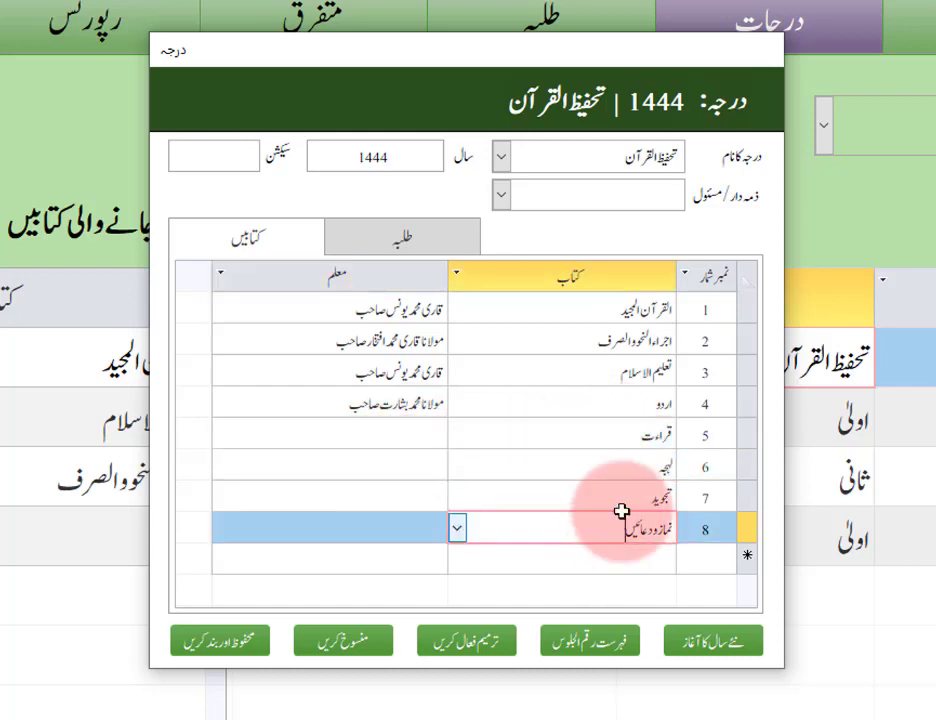
pyautogui.click(405, 310)
pyautogui.click(403, 373)
pyautogui.click(413, 400)
pyautogui.click(414, 358)
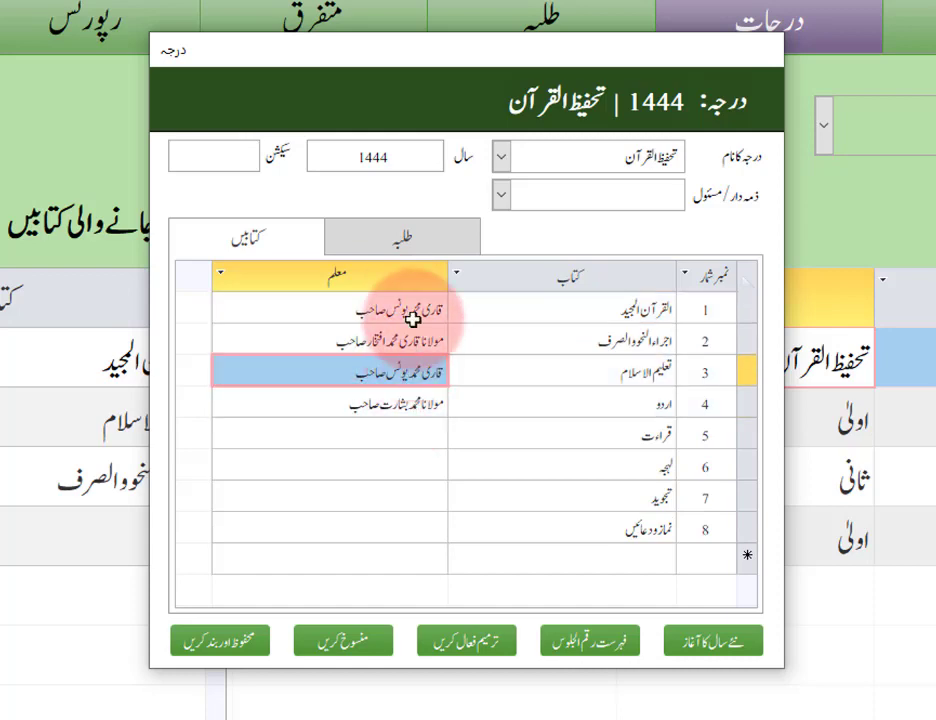
pyautogui.click(608, 436)
pyautogui.click(616, 481)
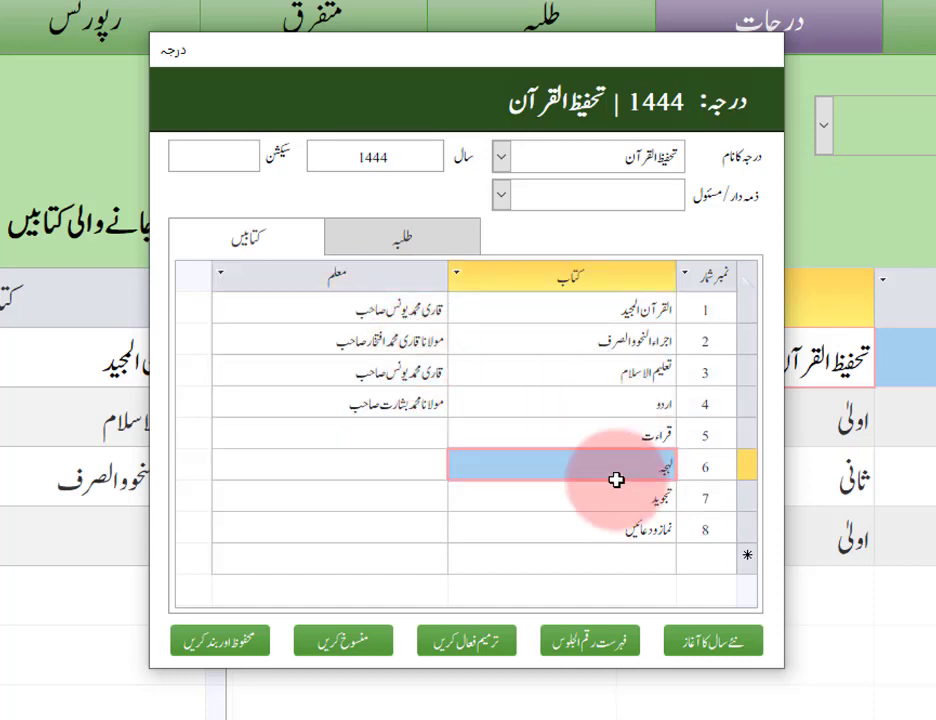
pyautogui.click(401, 440)
pyautogui.click(399, 464)
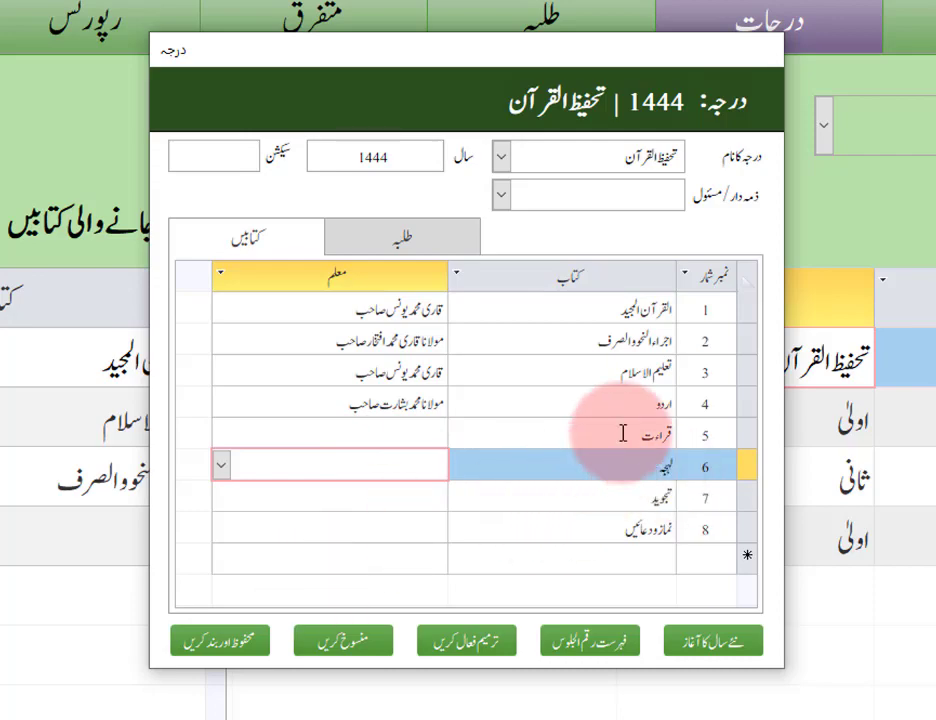
# Save and close the class record and open the results (نتائج) form for class 1444 تحفیظ القرآن.
pyautogui.click(228, 646)
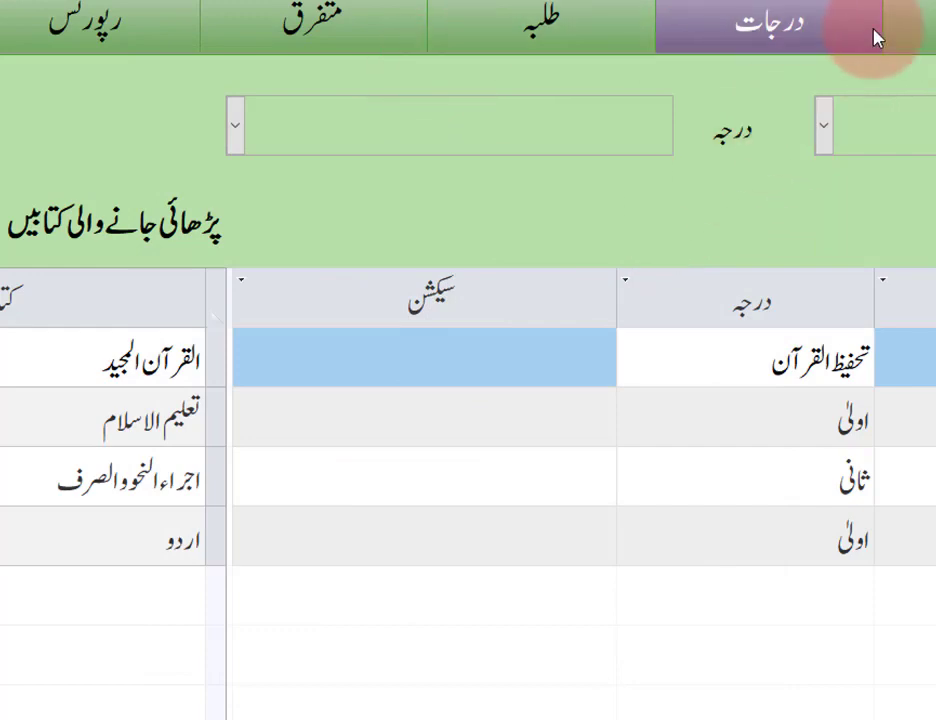
pyautogui.click(928, 28)
pyautogui.click(445, 204)
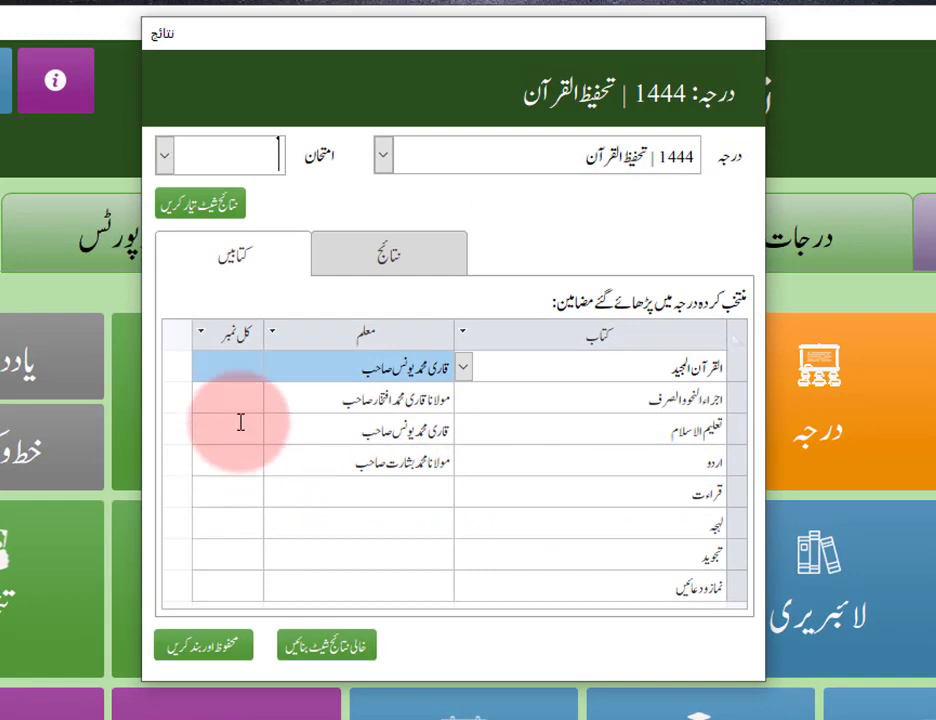
# Set the total marks (کل نمبر) of قراءت, لہجہ, تجوید and نمازودعائیں to 20 each.
pyautogui.click(614, 435)
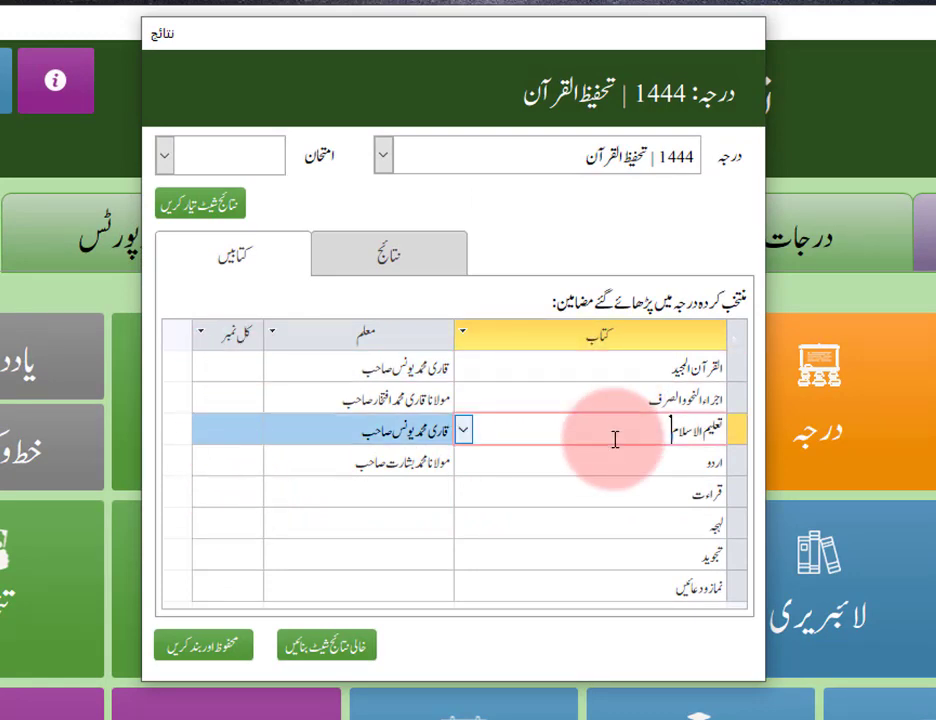
pyautogui.click(225, 459)
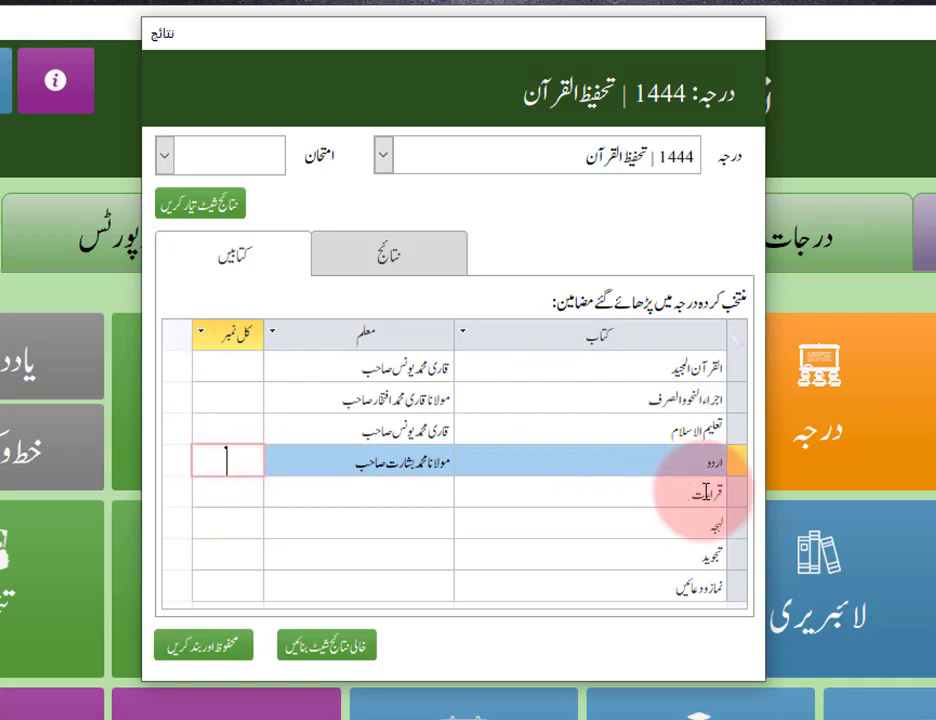
pyautogui.click(225, 492)
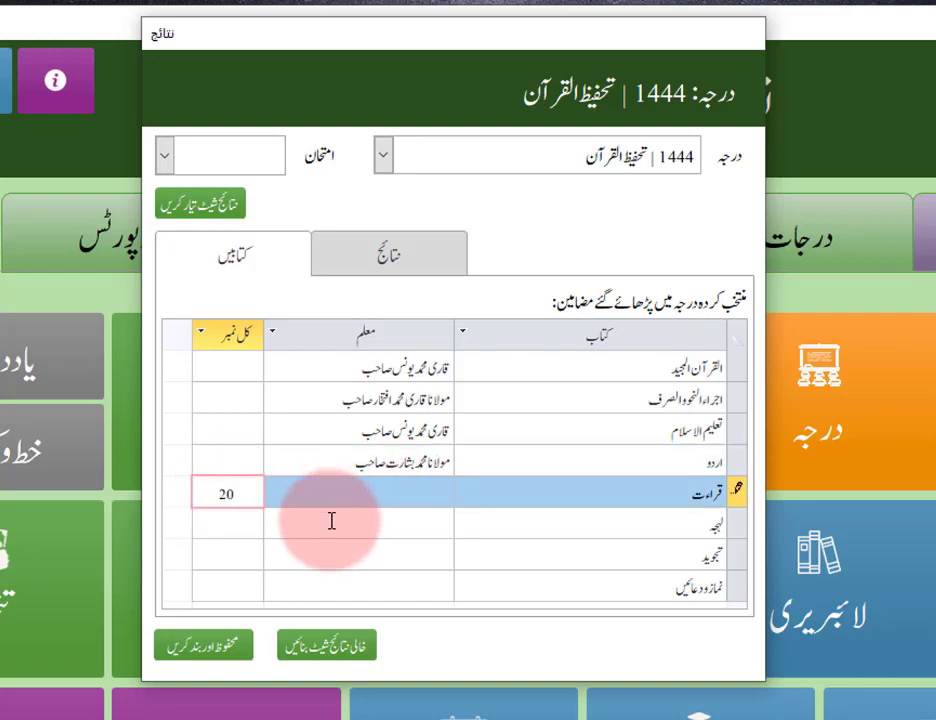
pyautogui.click(240, 527)
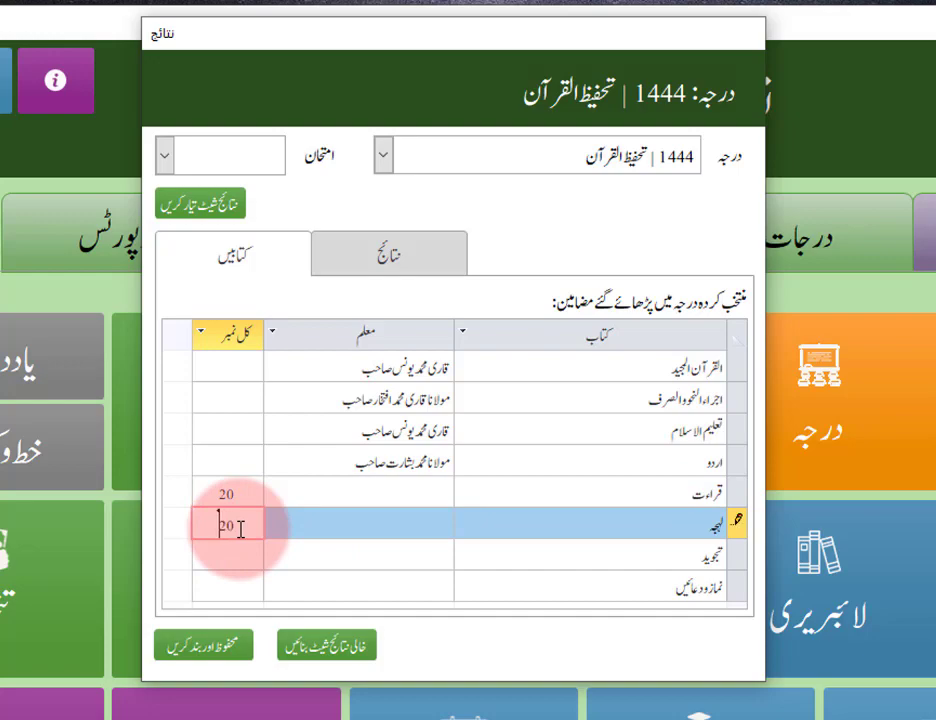
pyautogui.click(225, 556)
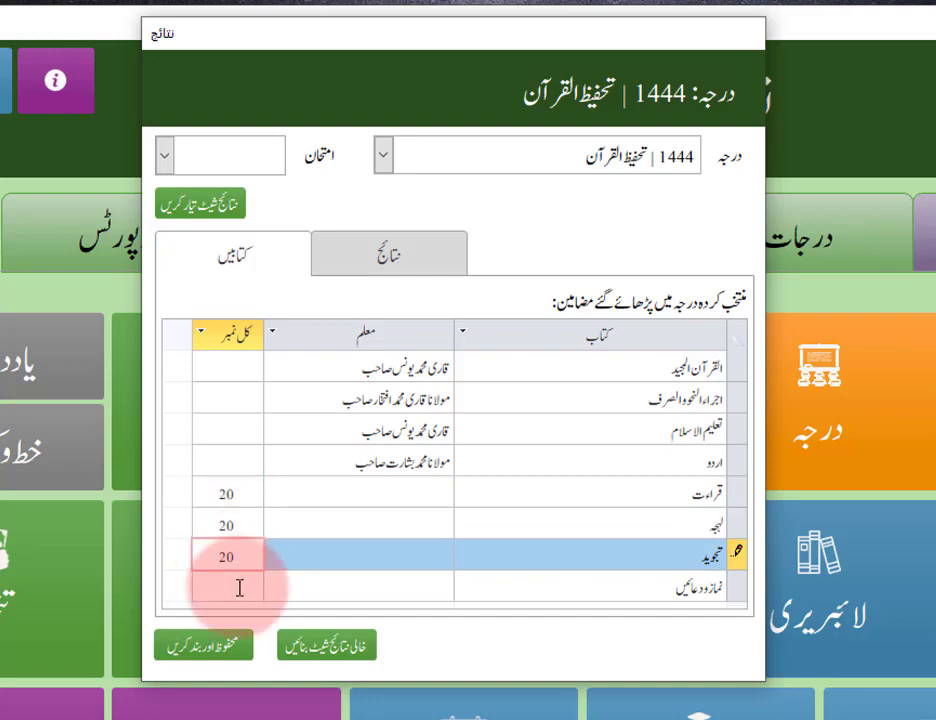
pyautogui.click(239, 588)
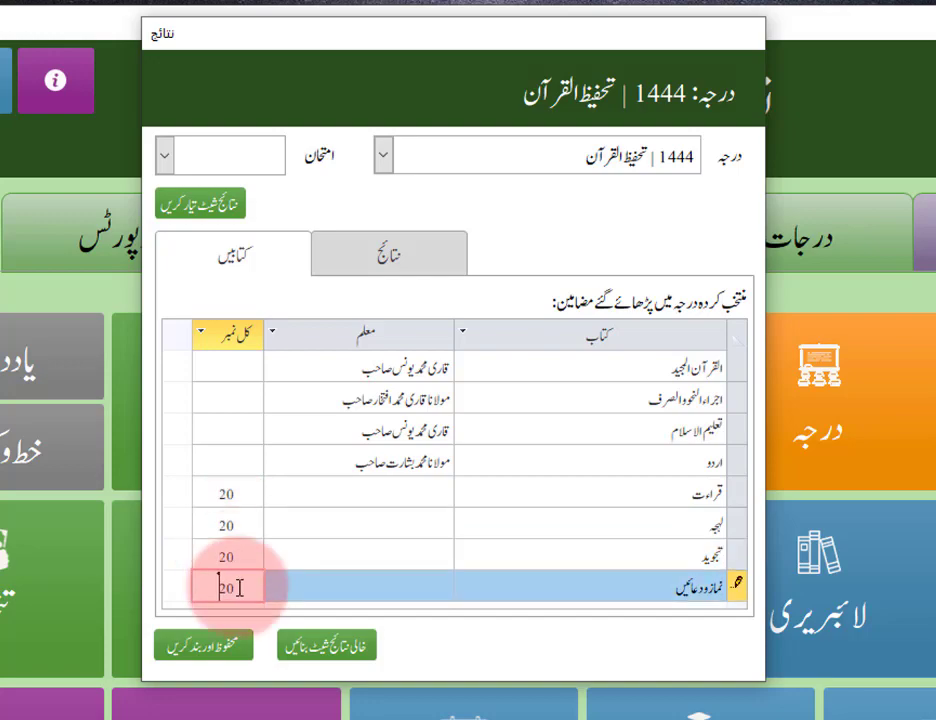
# Change the total marks of قراءت to 40.
pyautogui.moveTo(238, 490); pyautogui.dragTo(212, 494)
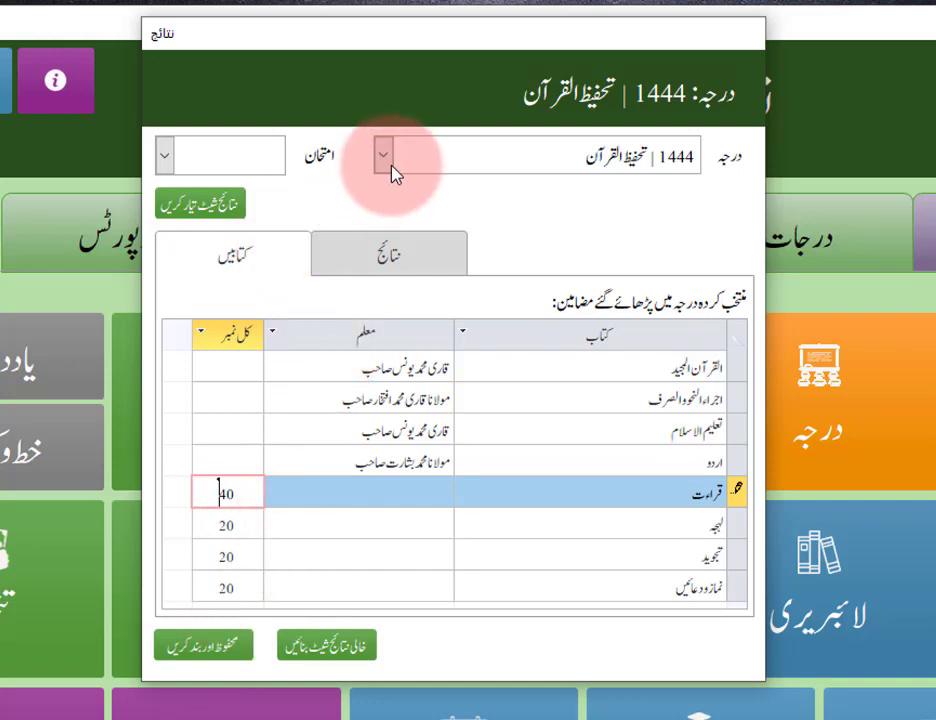
pyautogui.click(292, 490)
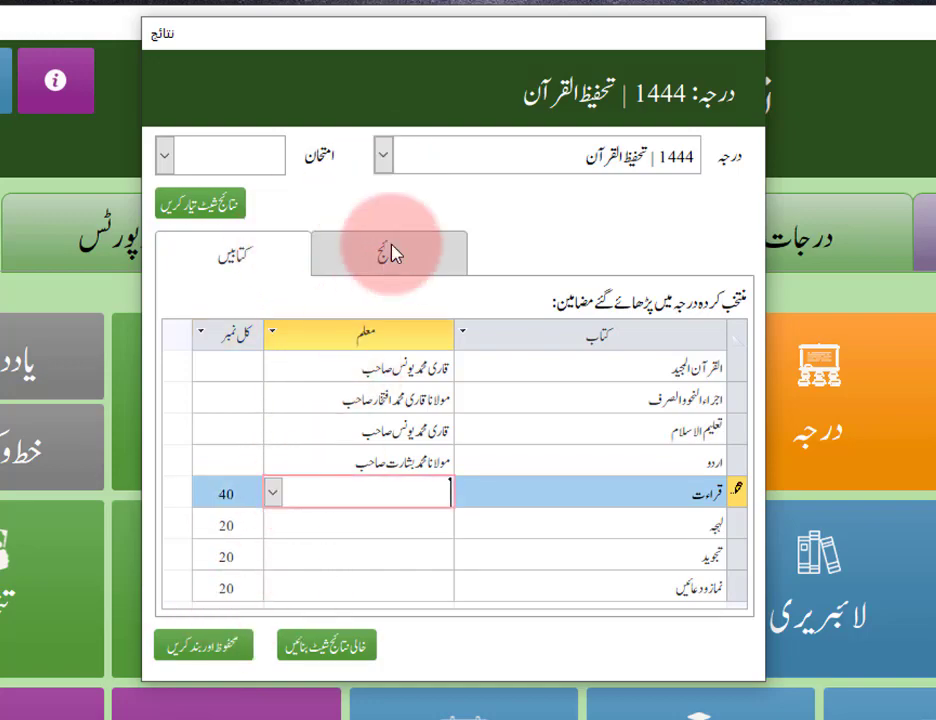
# Select the سہ ماہی exam for class 1444 تحفیظ القرآن and prepare its results sheet, agreeing to add the students.
pyautogui.click(385, 153)
pyautogui.click(559, 208)
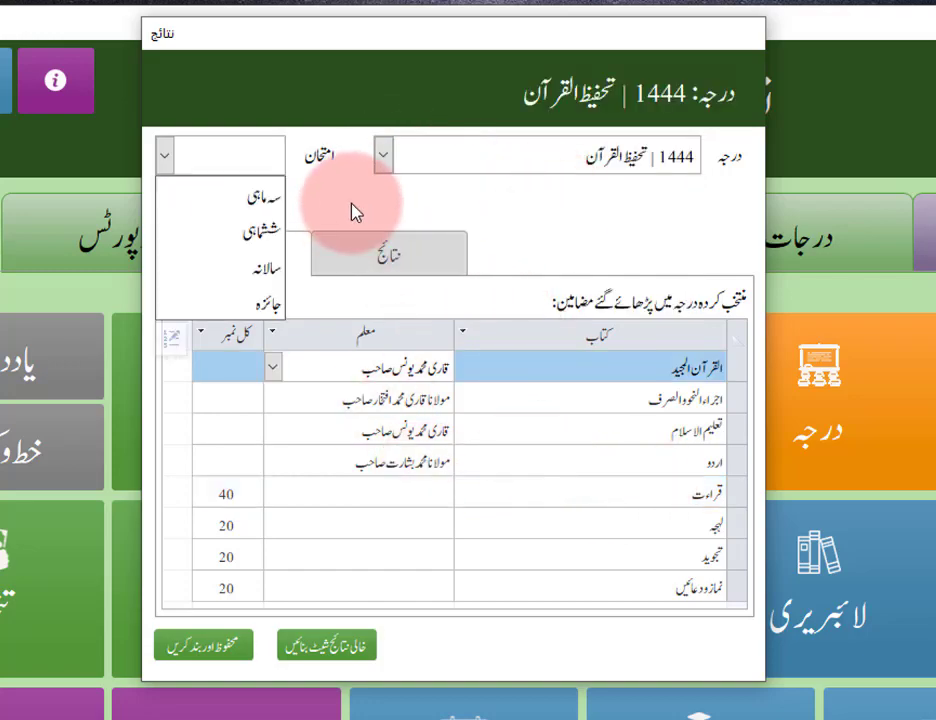
pyautogui.click(263, 203)
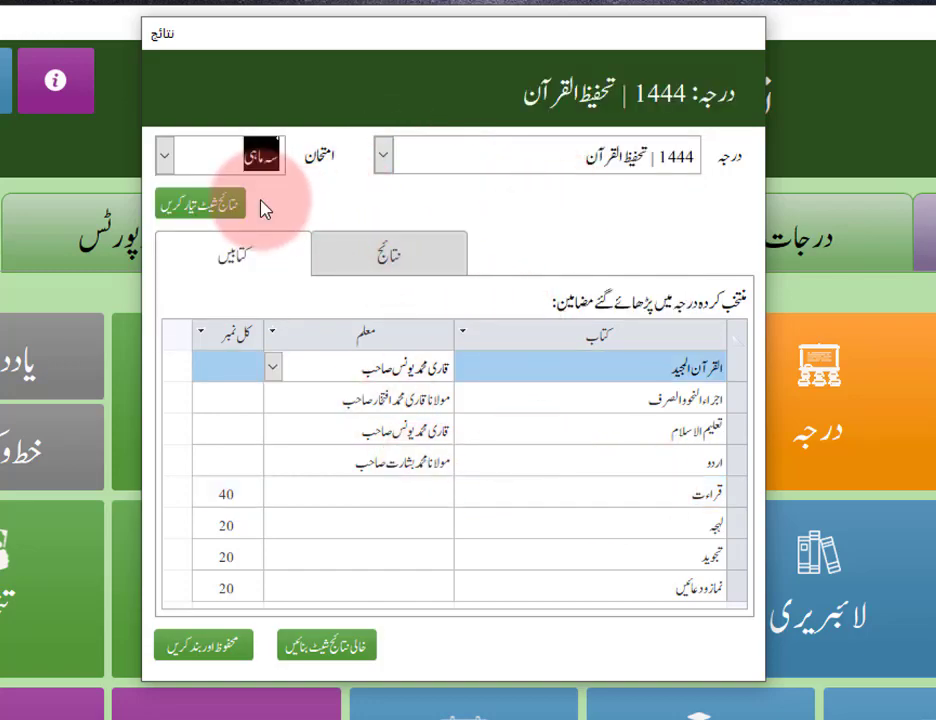
pyautogui.click(193, 210)
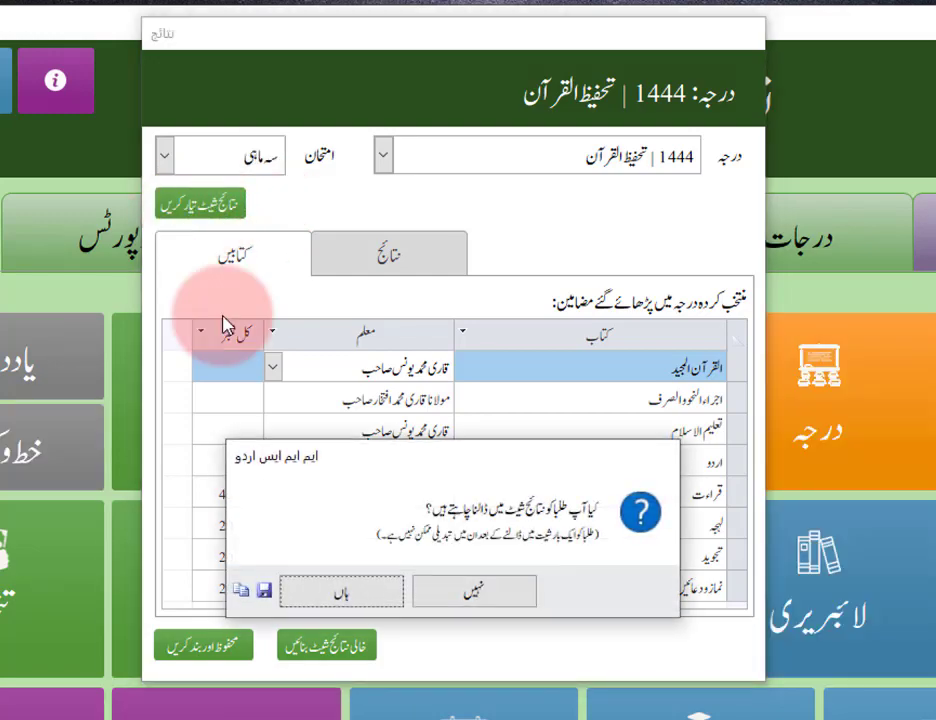
pyautogui.click(318, 600)
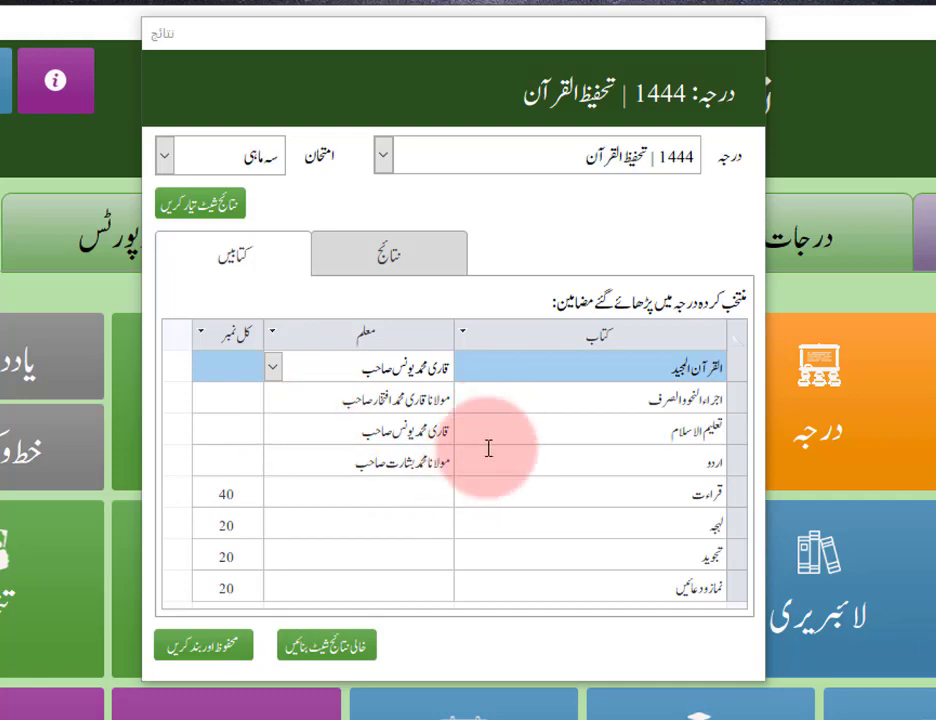
# Check the student results of تعلیم الاسلام, a book without total marks, and its empty کل نمبر field.
pyautogui.click(623, 376)
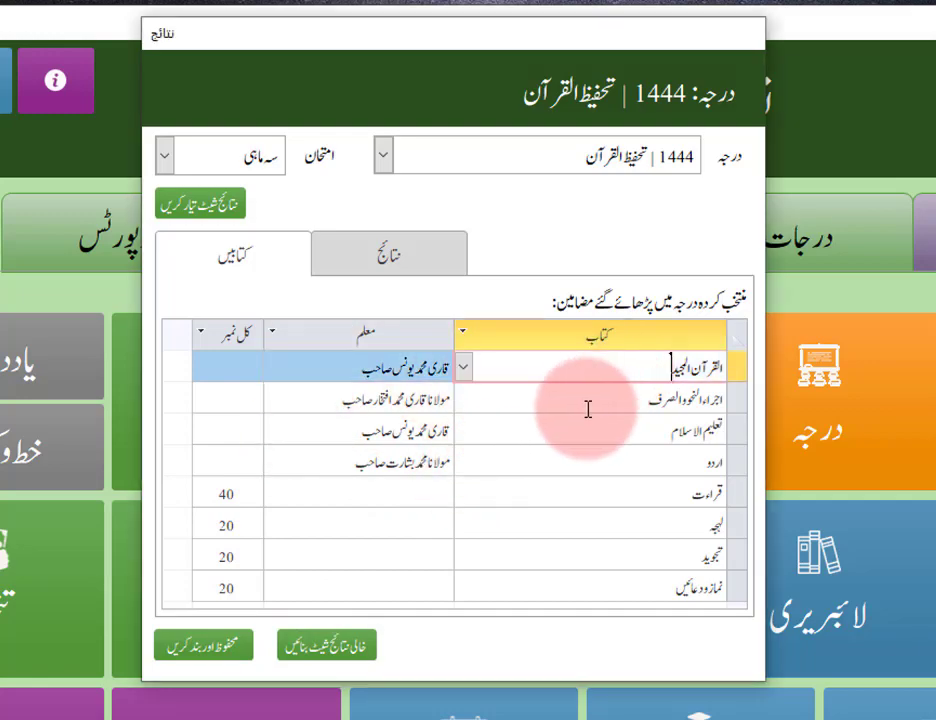
pyautogui.click(516, 432)
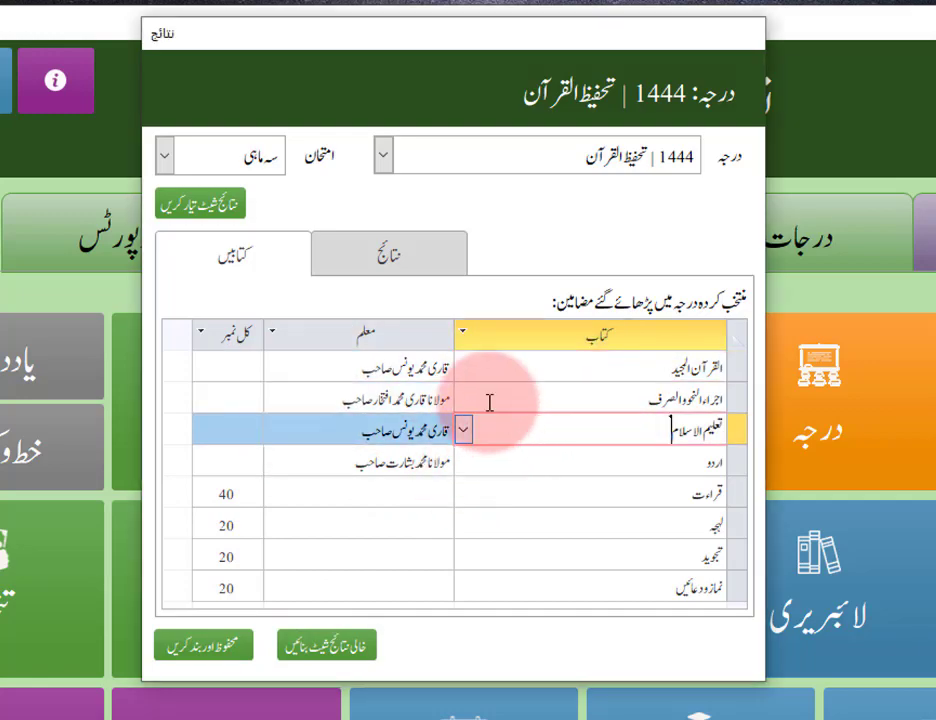
pyautogui.click(395, 262)
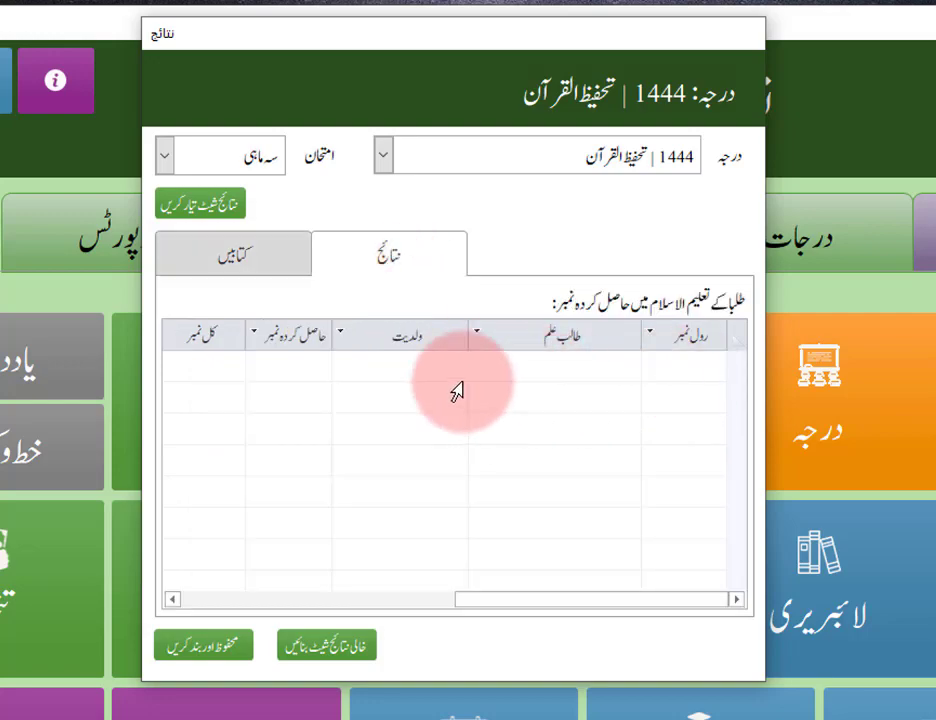
pyautogui.click(250, 262)
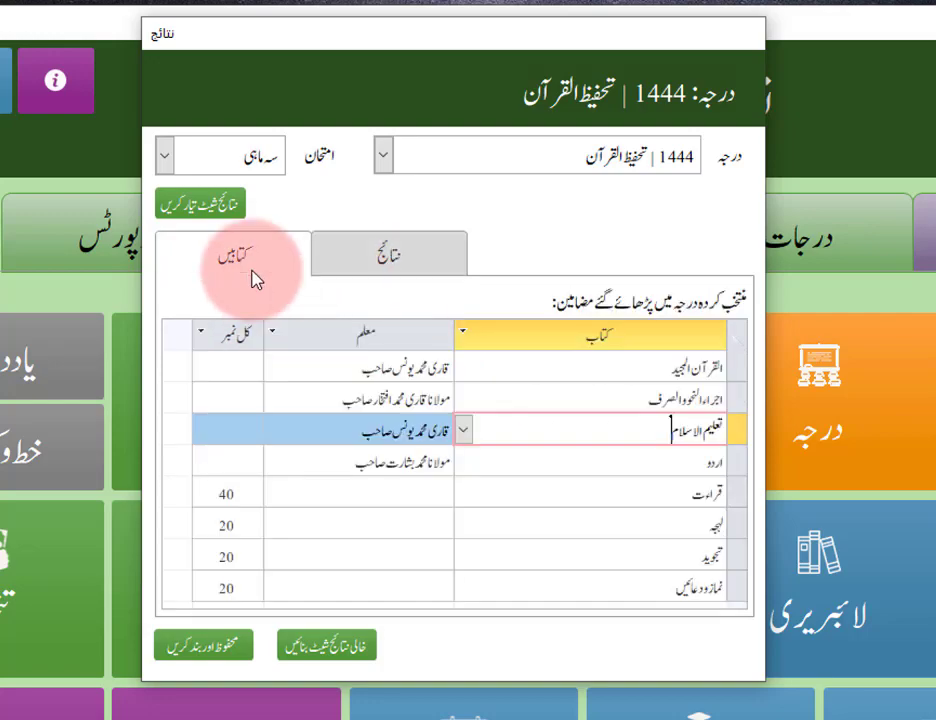
pyautogui.click(229, 427)
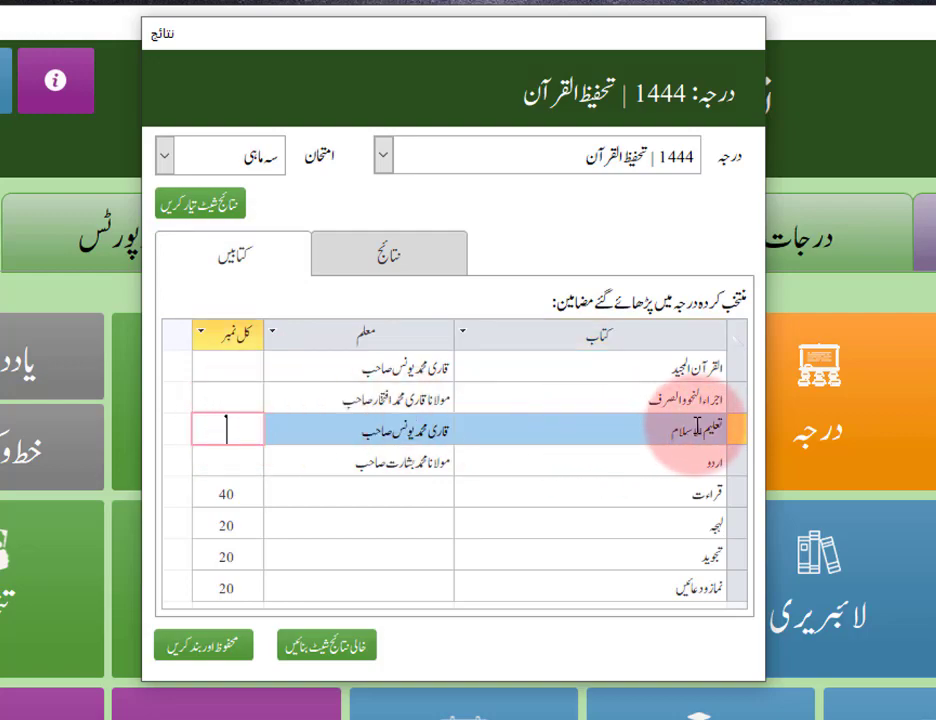
# Enter the obtained marks in قراءت as 40, 30 and 25 for roll numbers 1 to 3.
pyautogui.click(343, 496)
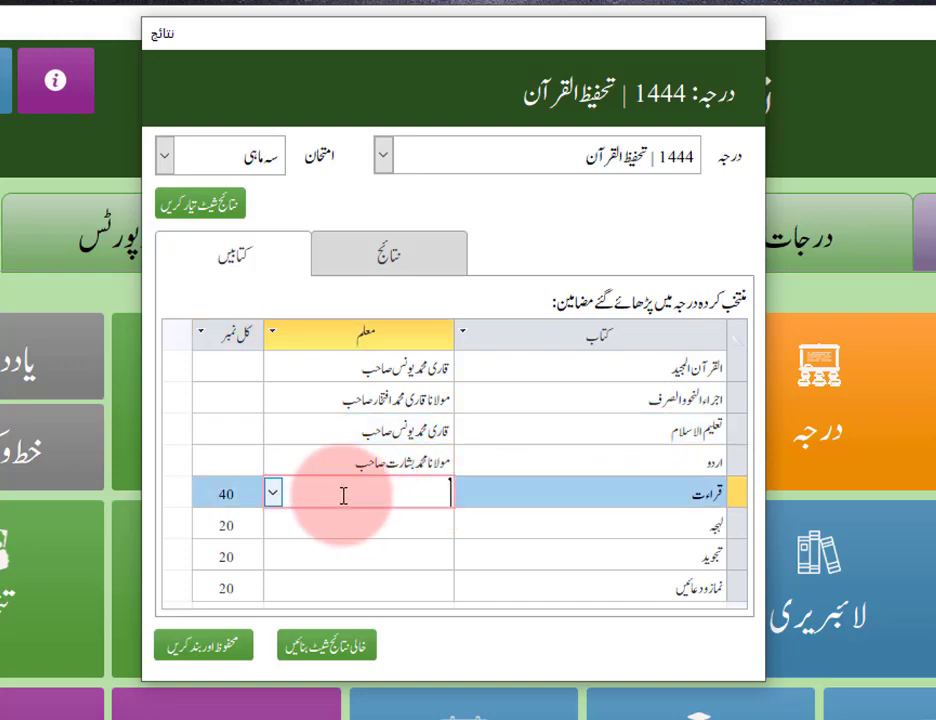
pyautogui.click(375, 253)
pyautogui.click(297, 376)
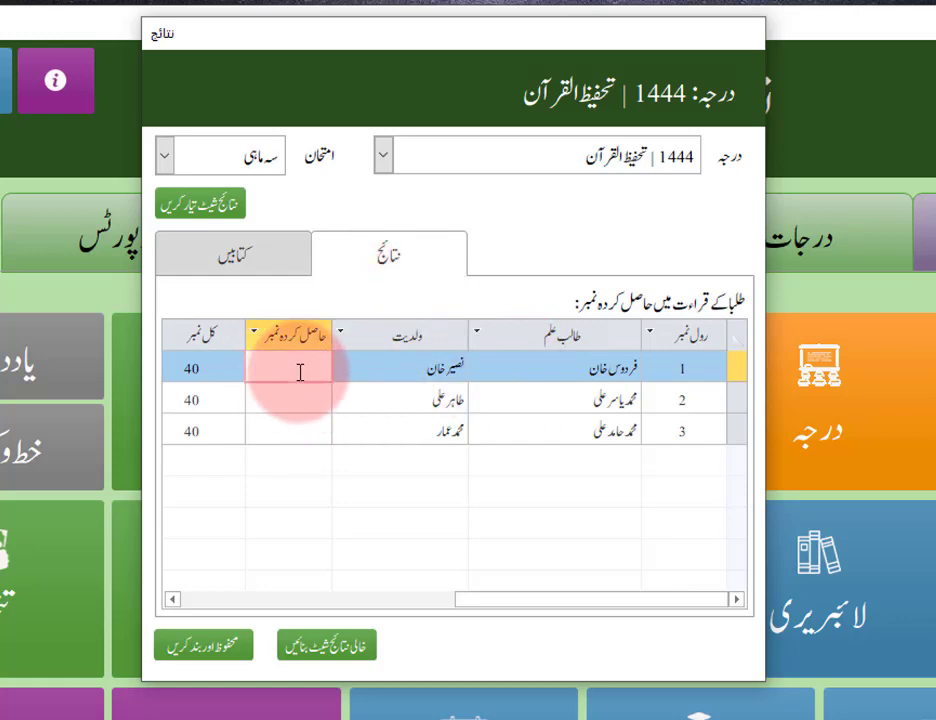
pyautogui.press('Return')
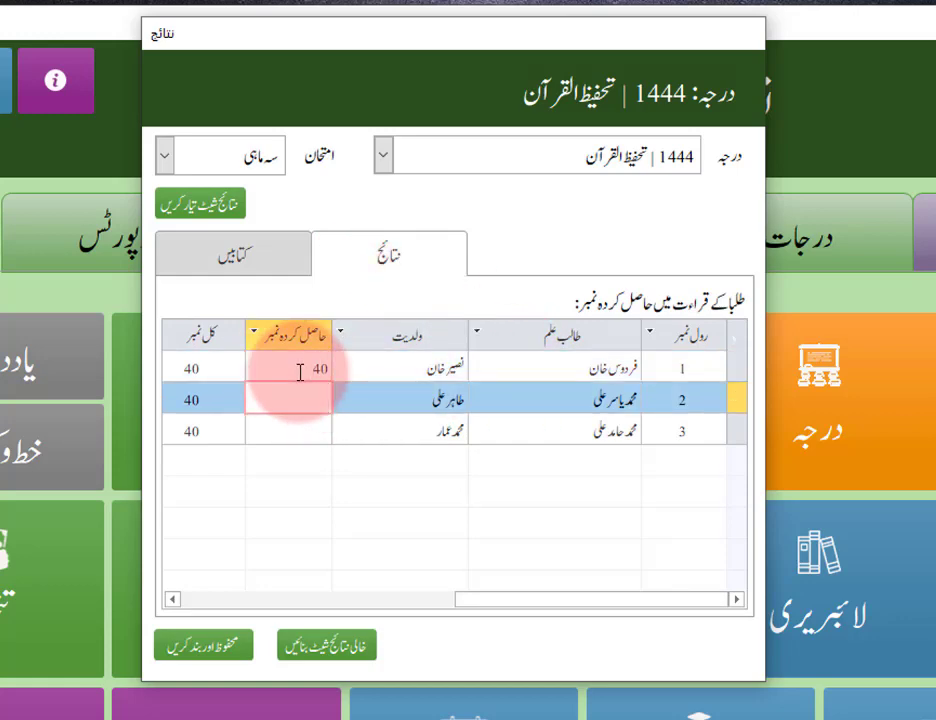
pyautogui.press('Return')
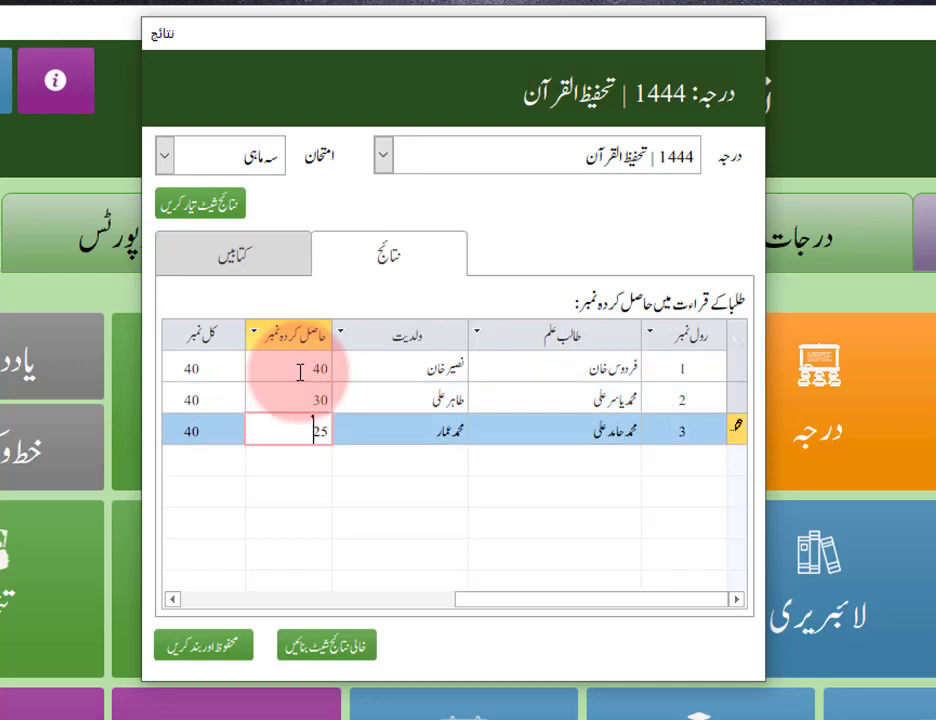
# Enter obtained marks for لہجہ (20, 11, 15), تجوید (11, 10, 15) and نمازودعائیں (8, 15, 20), and save and close the results form.
pyautogui.click(240, 262)
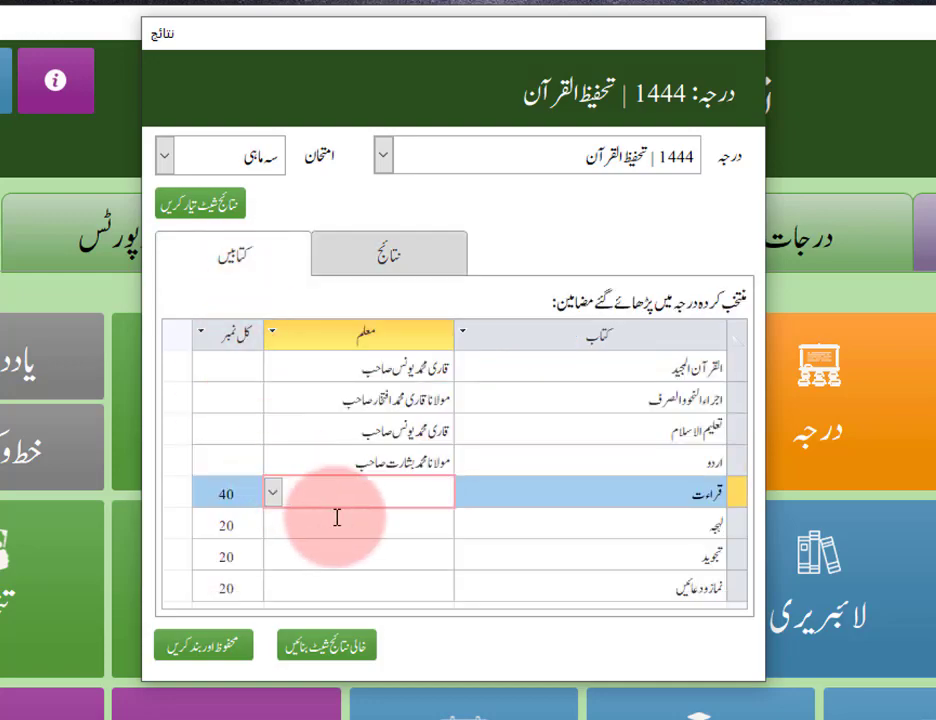
pyautogui.click(337, 517)
pyautogui.click(360, 262)
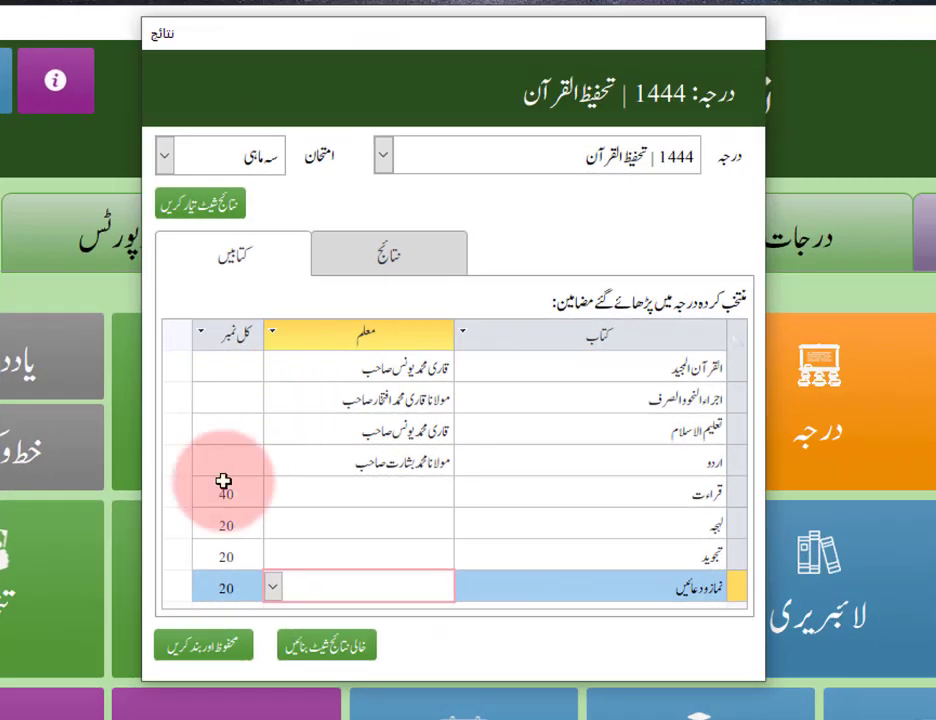
pyautogui.click(359, 581)
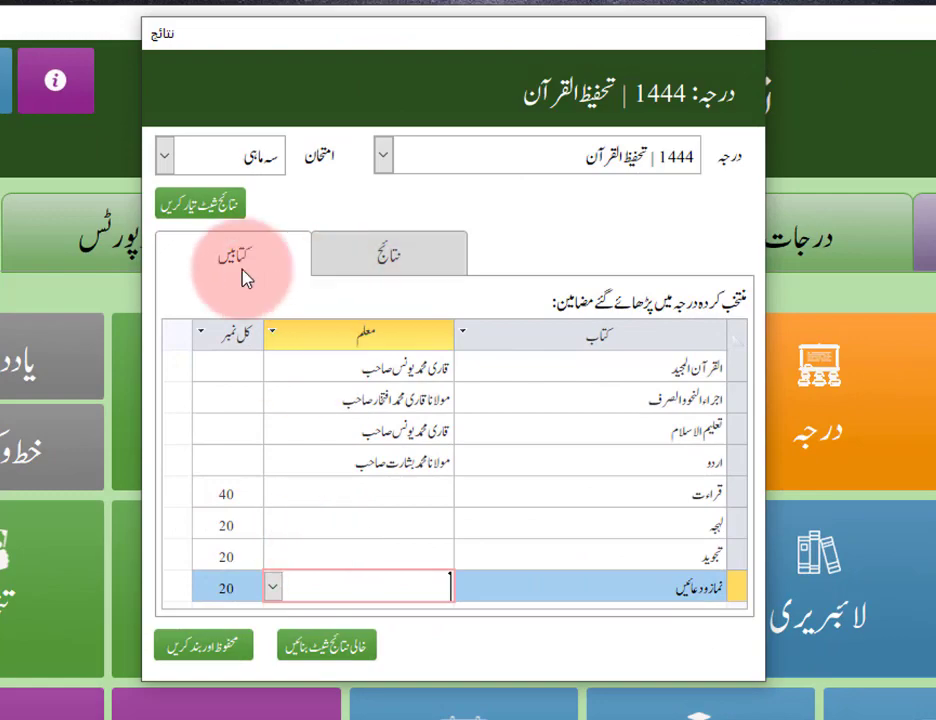
pyautogui.click(210, 645)
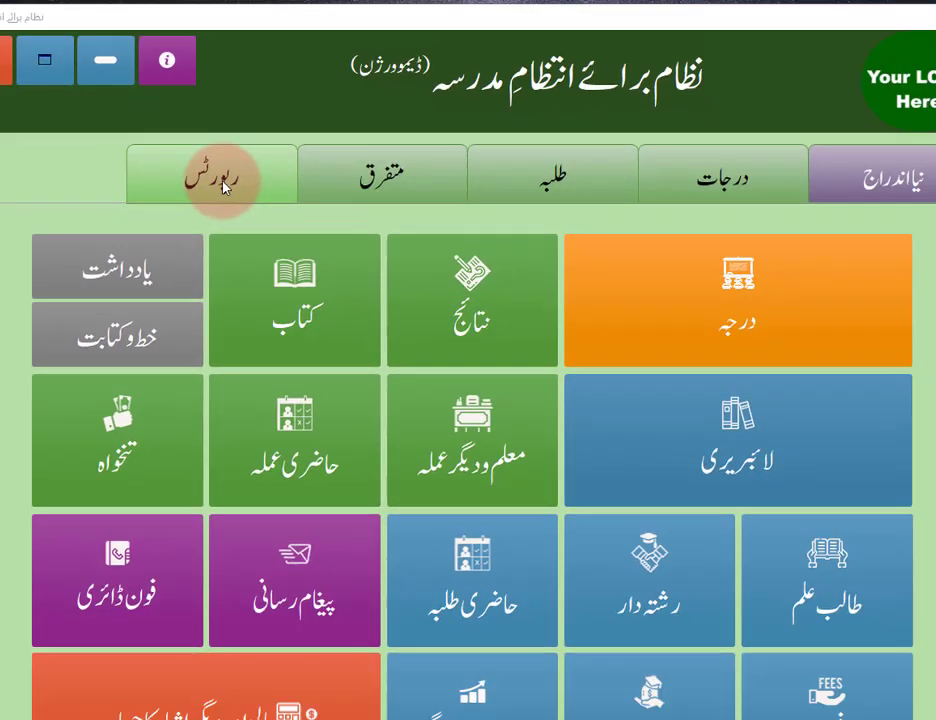
# View the collective class results report (درجہ کے اجتماعی نتائج) for the سہ ماہی exam of 1444 تحفیظ القرآن, and close it.
pyautogui.click(222, 186)
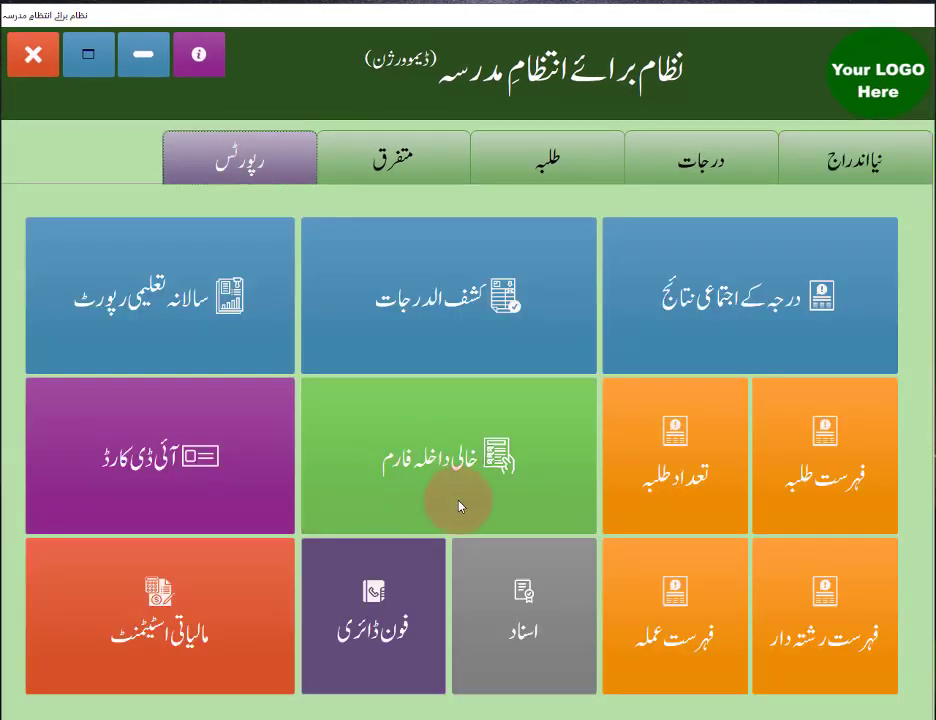
pyautogui.click(752, 305)
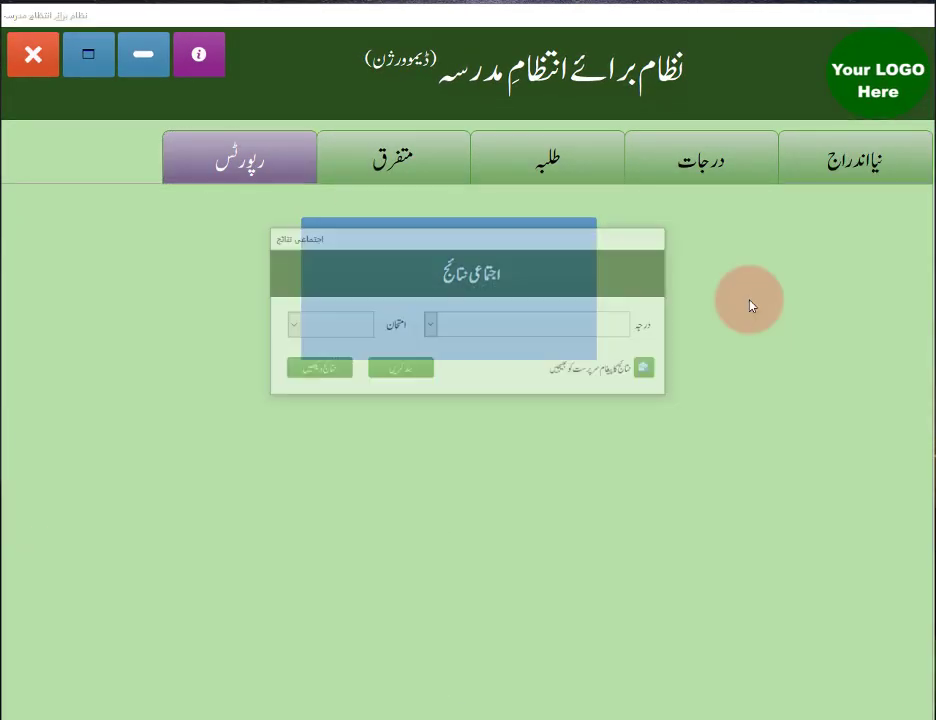
pyautogui.click(431, 326)
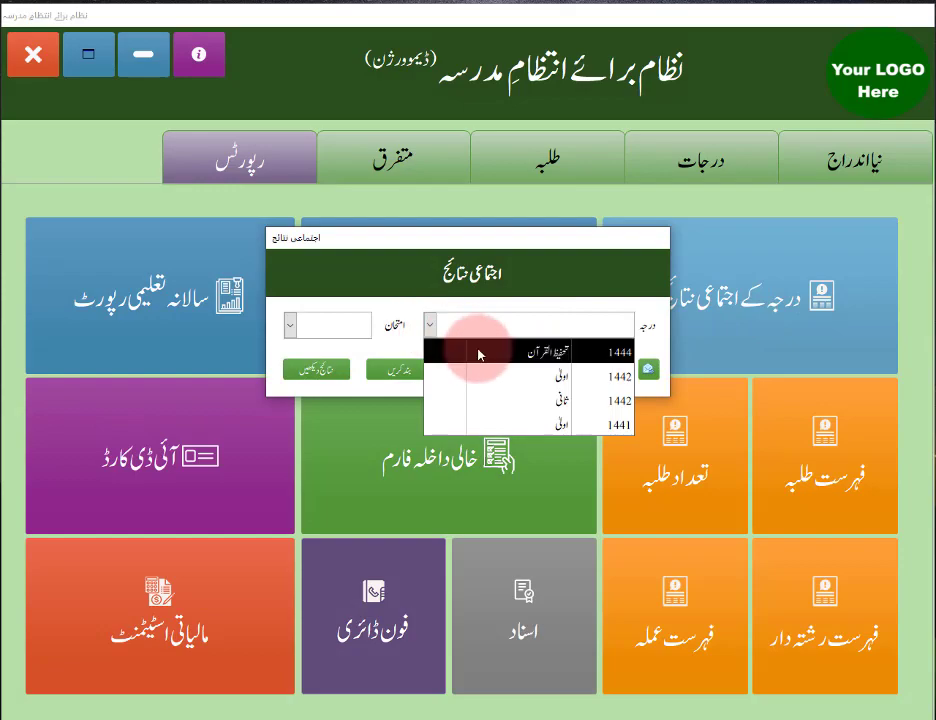
pyautogui.click(480, 352)
pyautogui.click(320, 357)
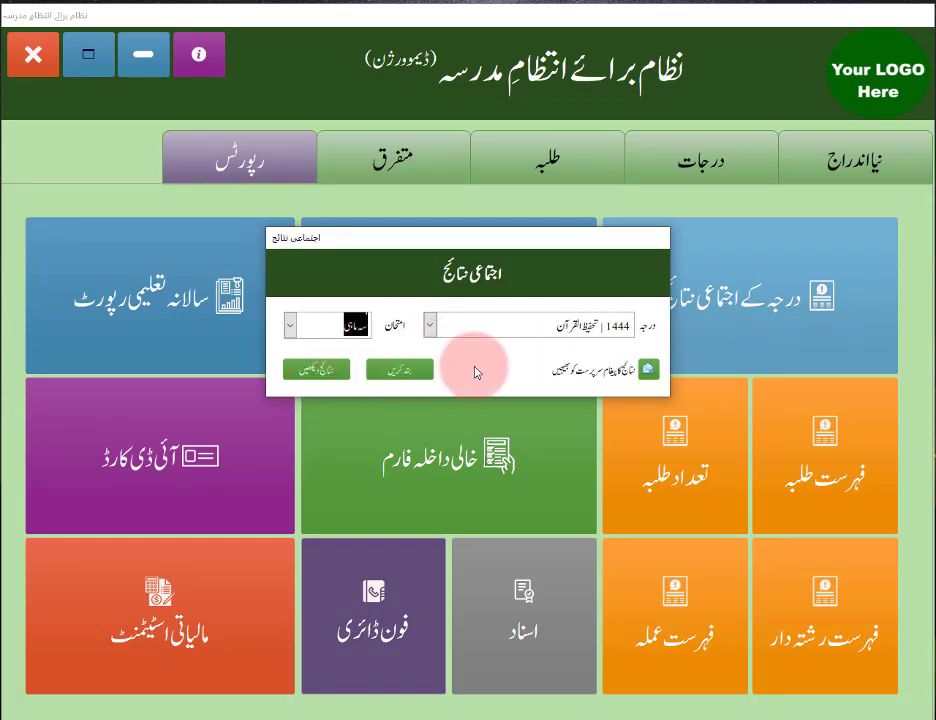
pyautogui.click(315, 376)
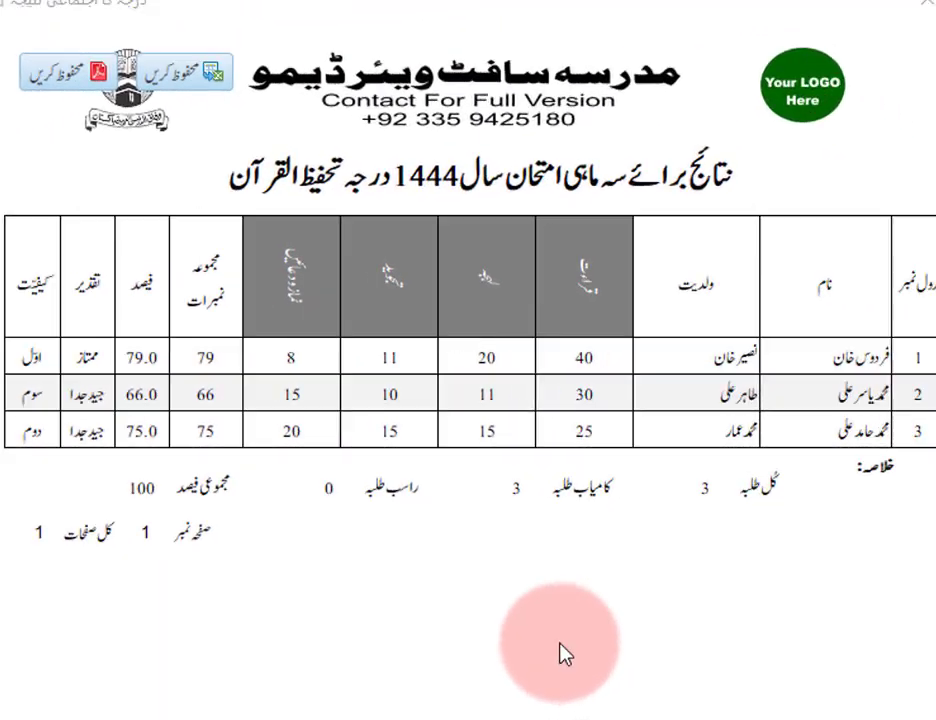
pyautogui.click(926, 3)
pyautogui.click(386, 436)
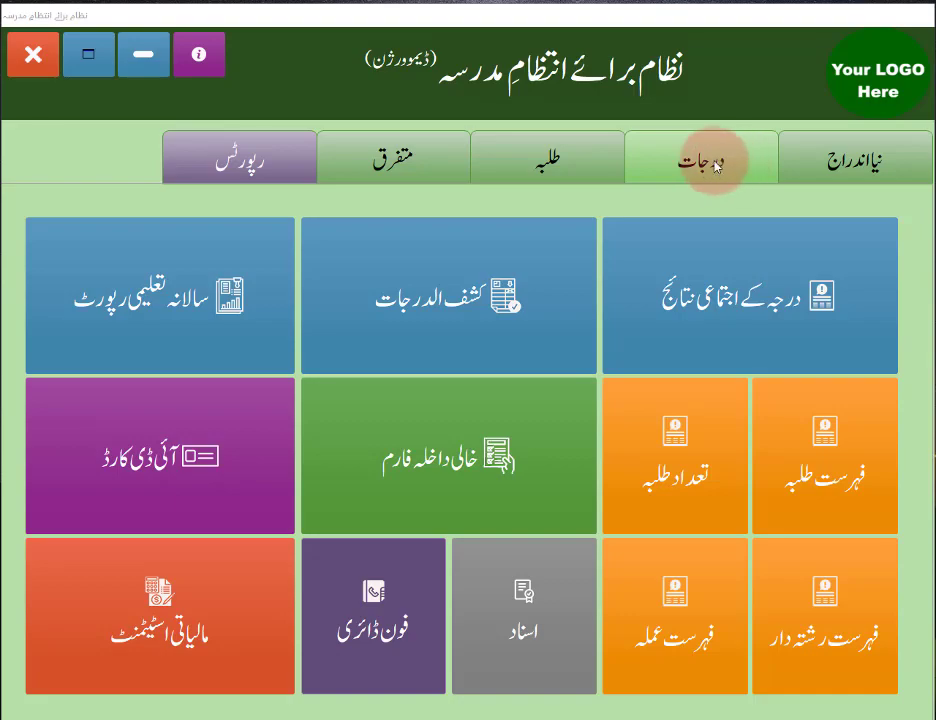
# Reopen the results (نتائج) form and add a new exam named جائزہ صفر المظفر to the exam list.
pyautogui.click(846, 167)
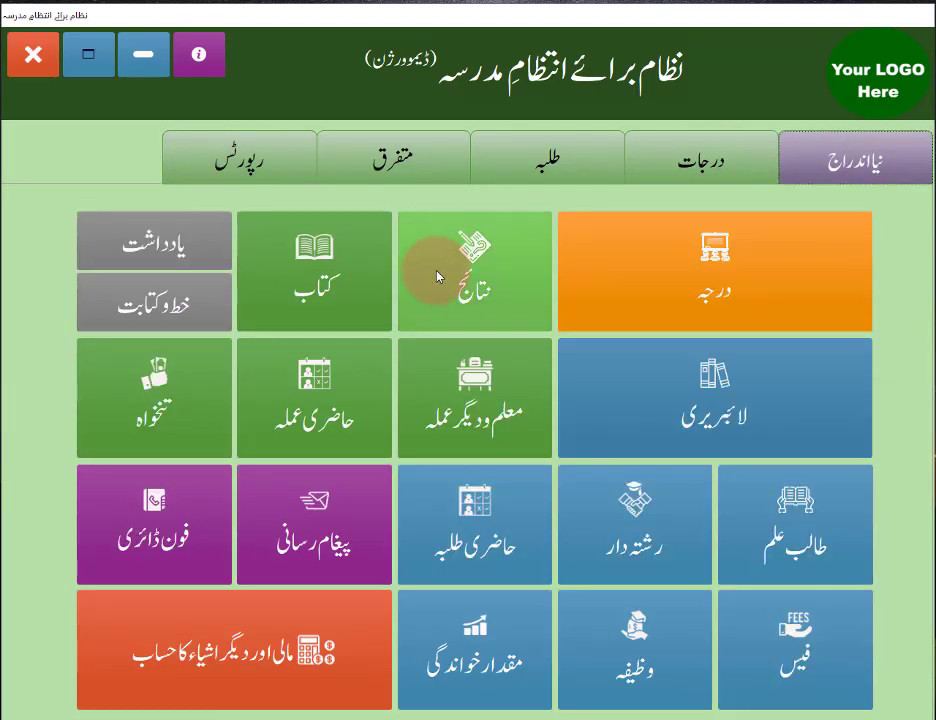
pyautogui.click(469, 273)
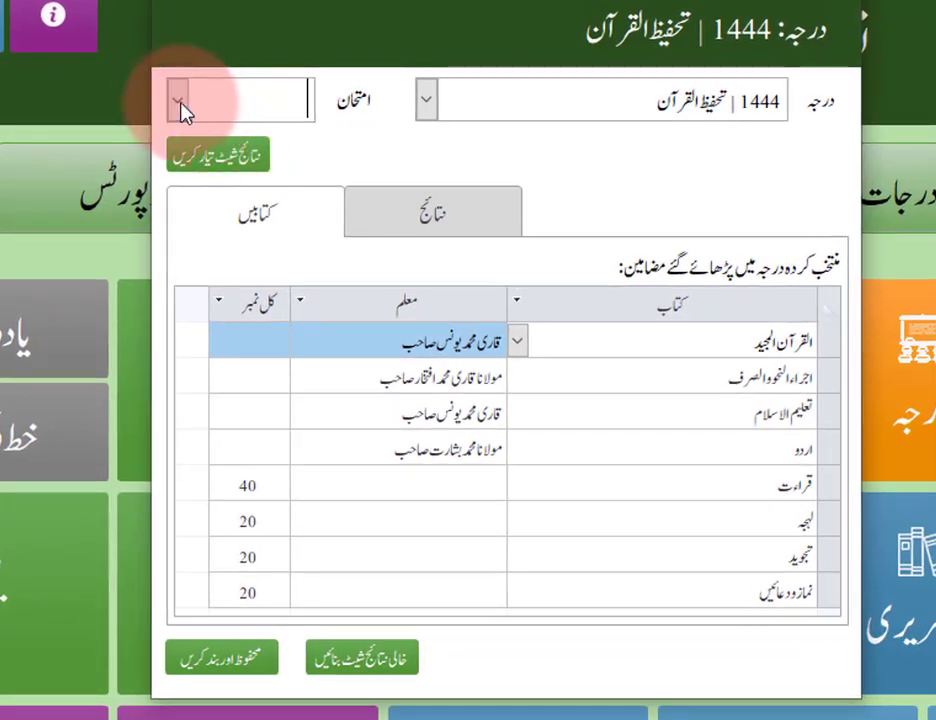
pyautogui.click(185, 100)
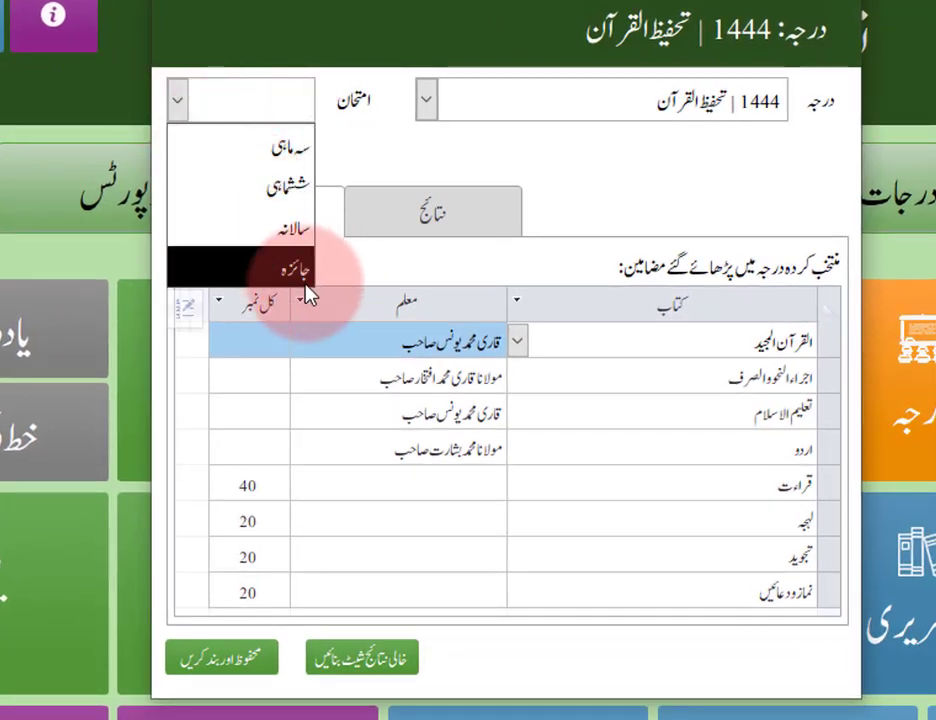
pyautogui.click(187, 308)
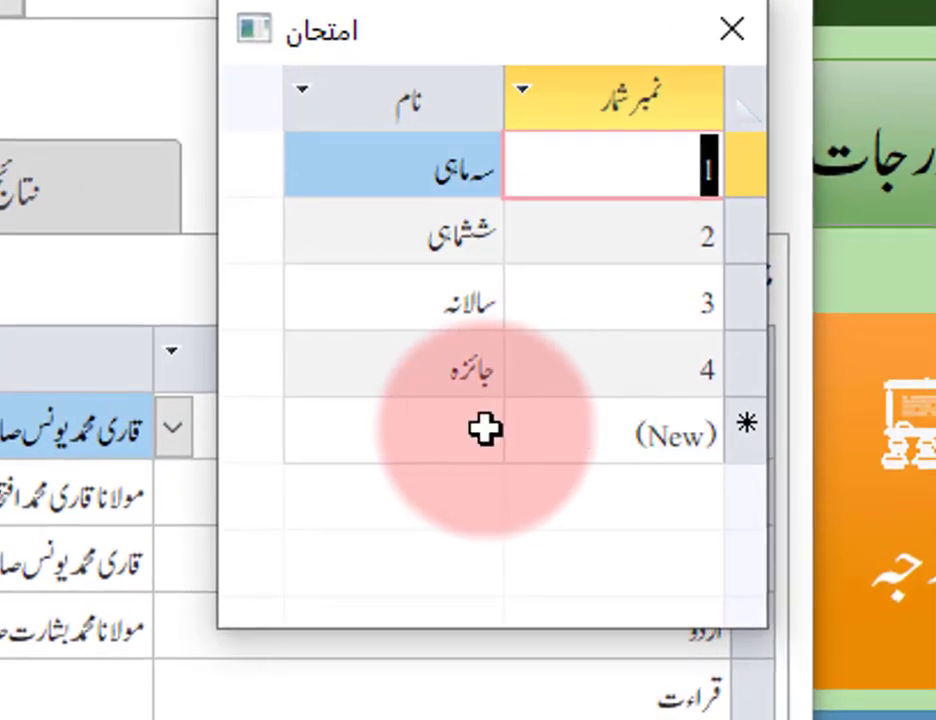
pyautogui.click(489, 415)
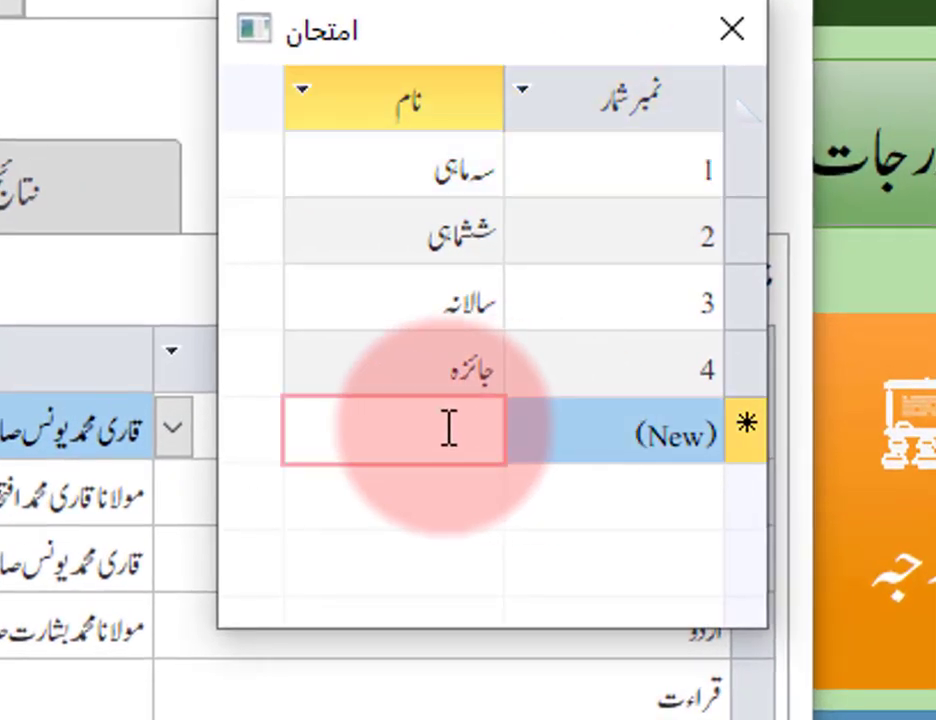
pyautogui.write('ج')
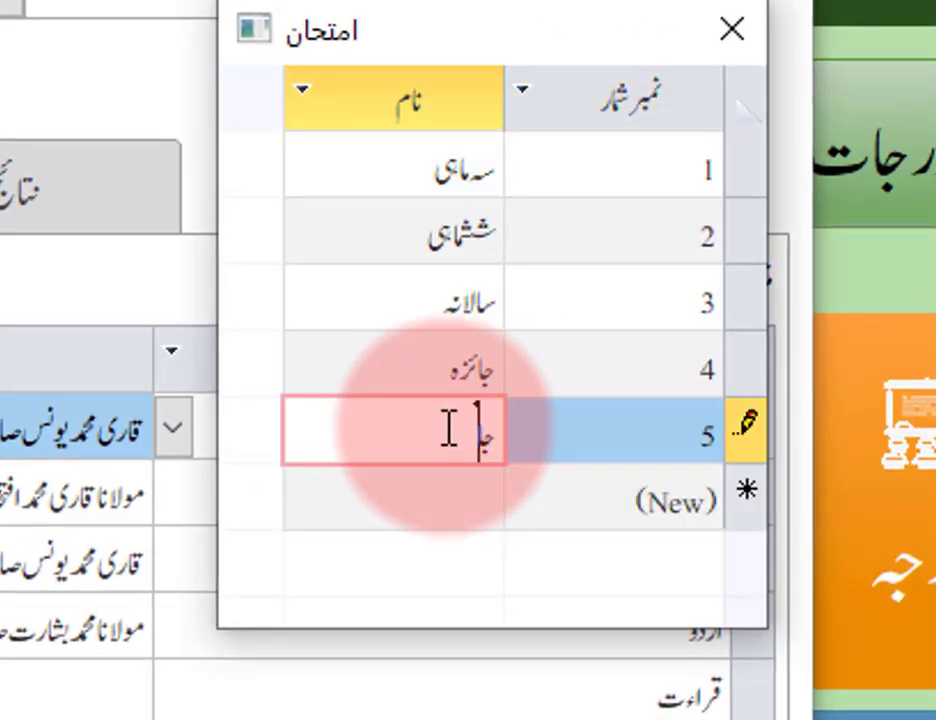
pyautogui.write('ائزہ صفر المظفر')
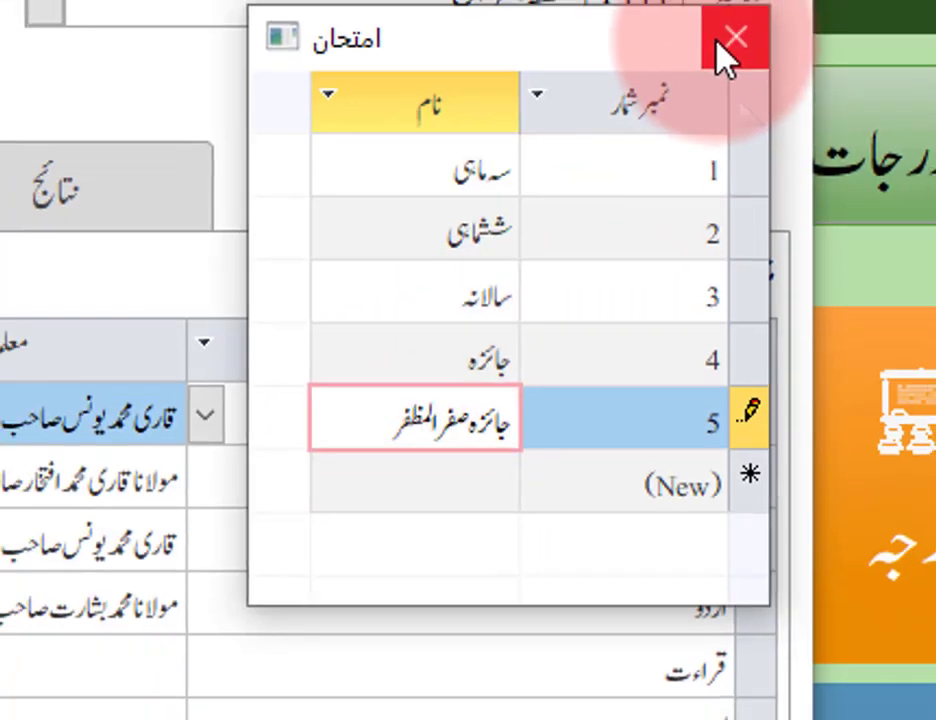
pyautogui.click(717, 43)
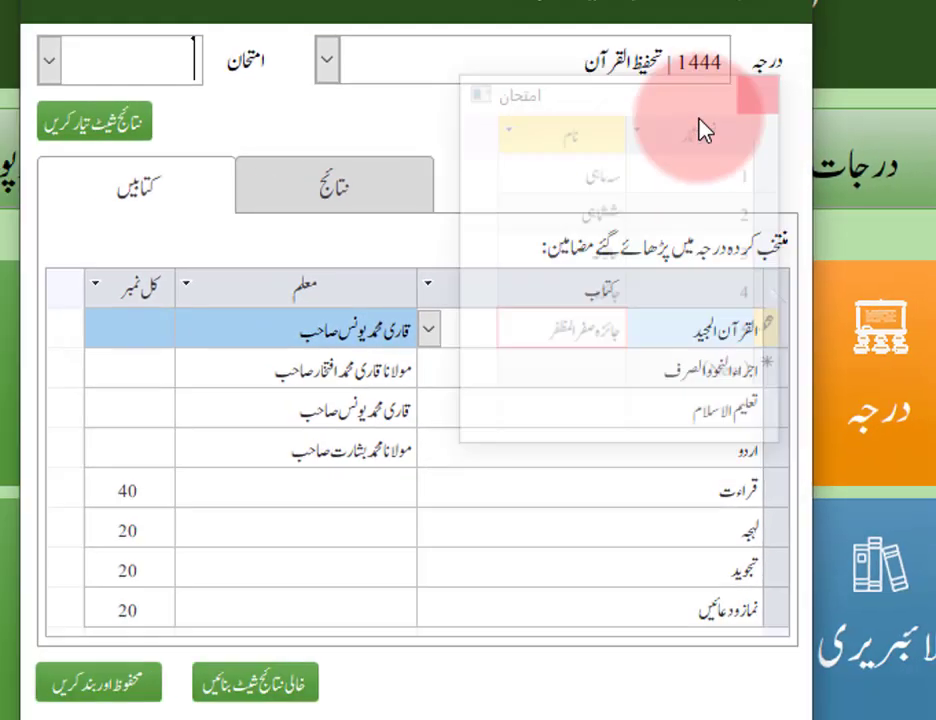
# Select the جائزہ صفر المظفر exam and prepare its results sheet with the class's students, showing the لہجہ results.
pyautogui.click(134, 73)
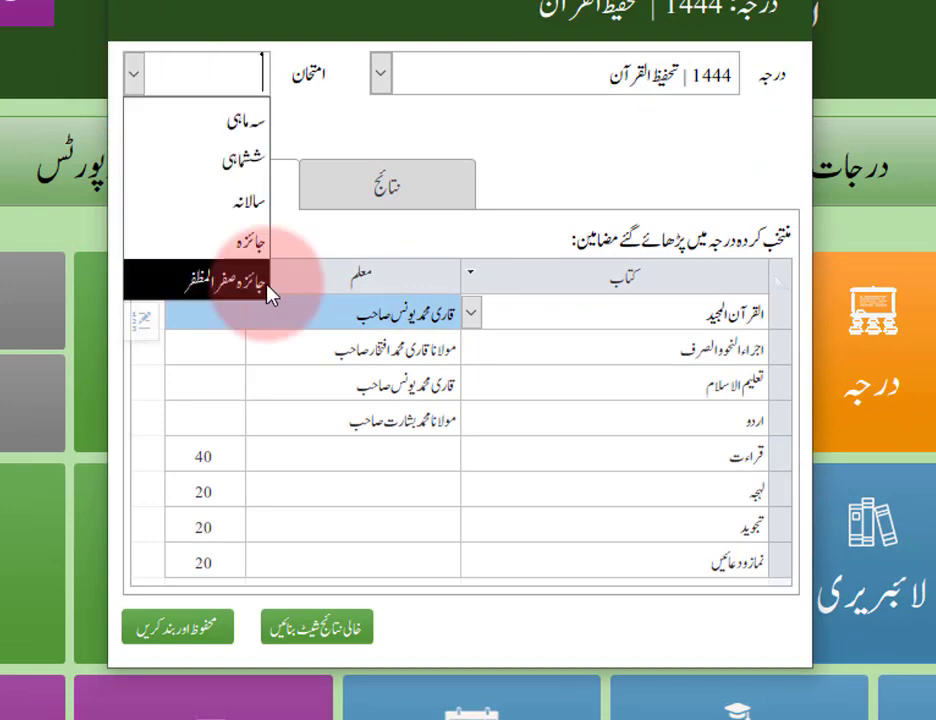
pyautogui.click(210, 290)
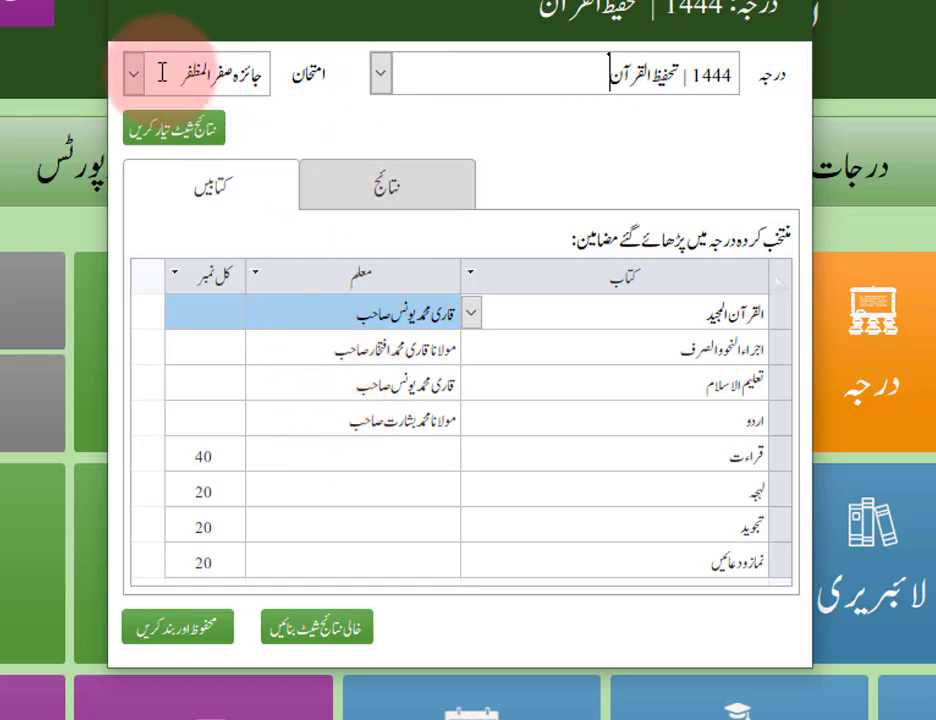
pyautogui.click(394, 185)
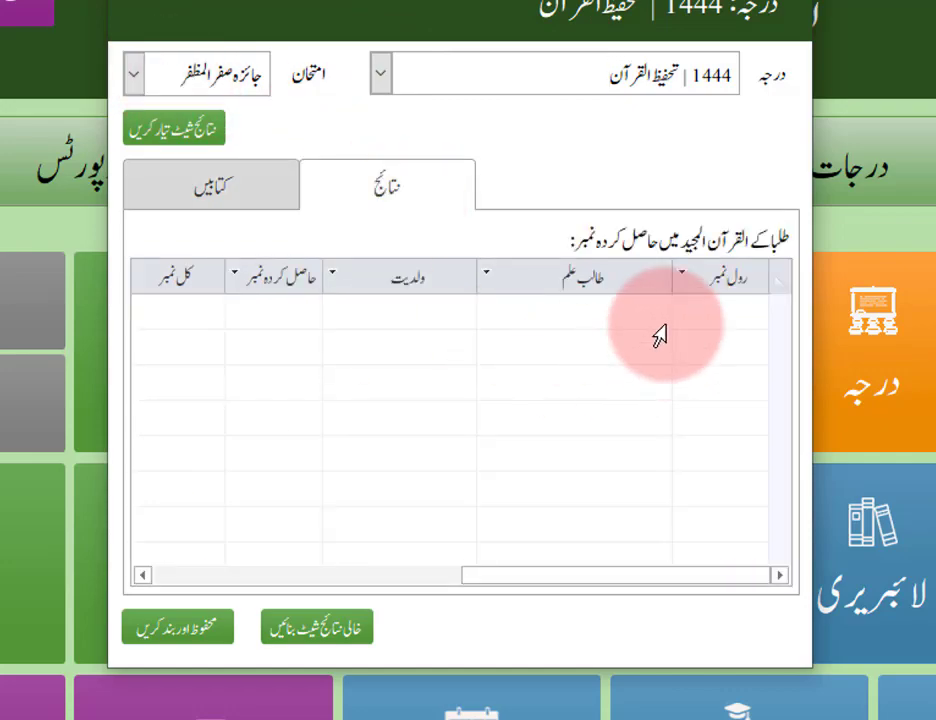
pyautogui.click(128, 197)
pyautogui.click(360, 478)
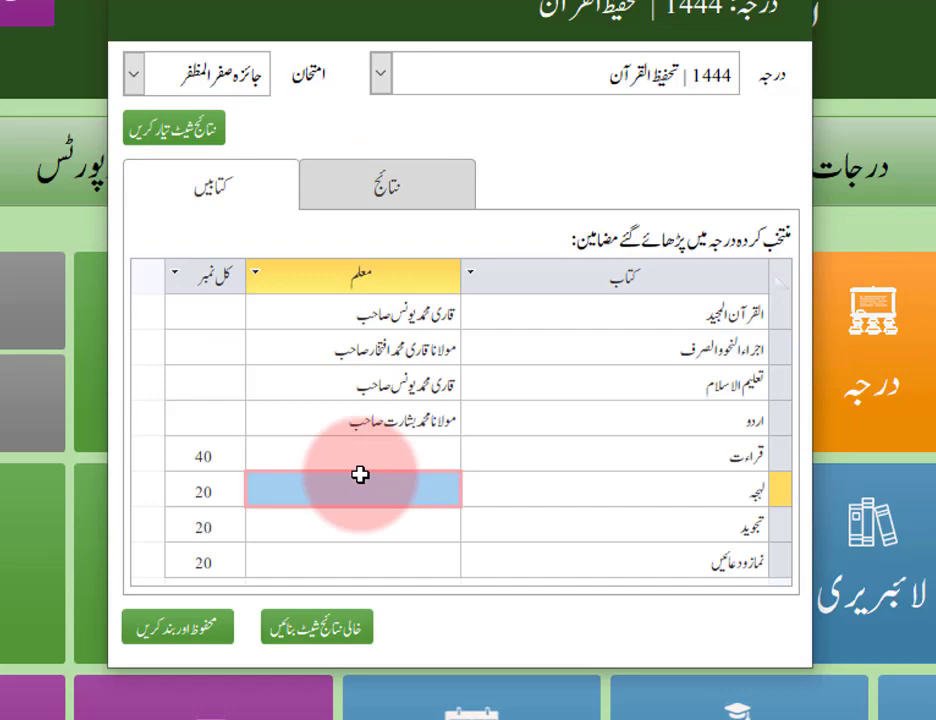
pyautogui.click(370, 200)
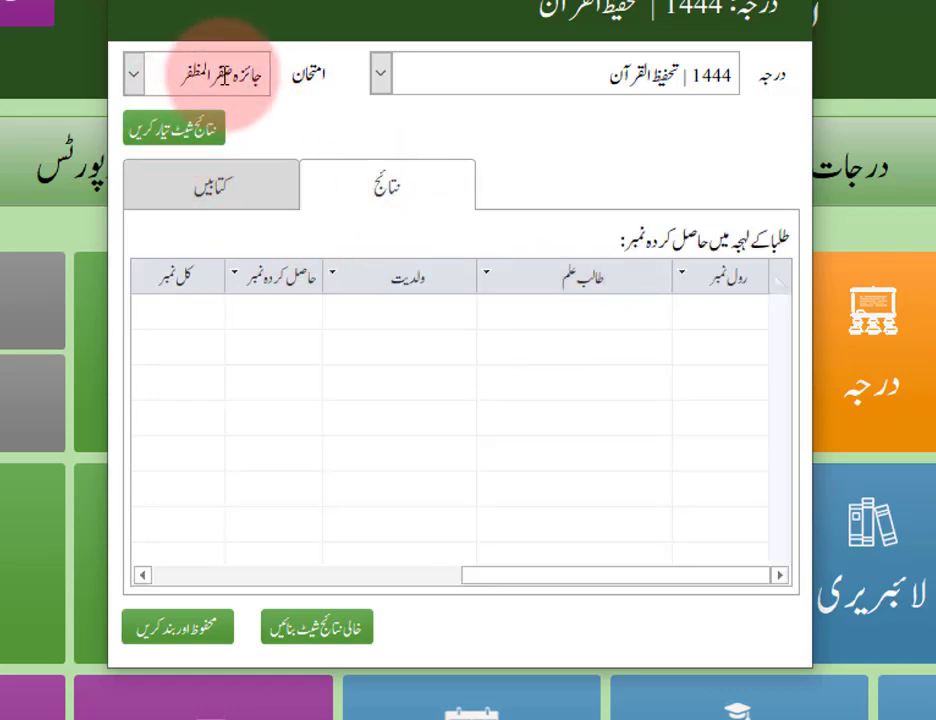
pyautogui.click(178, 134)
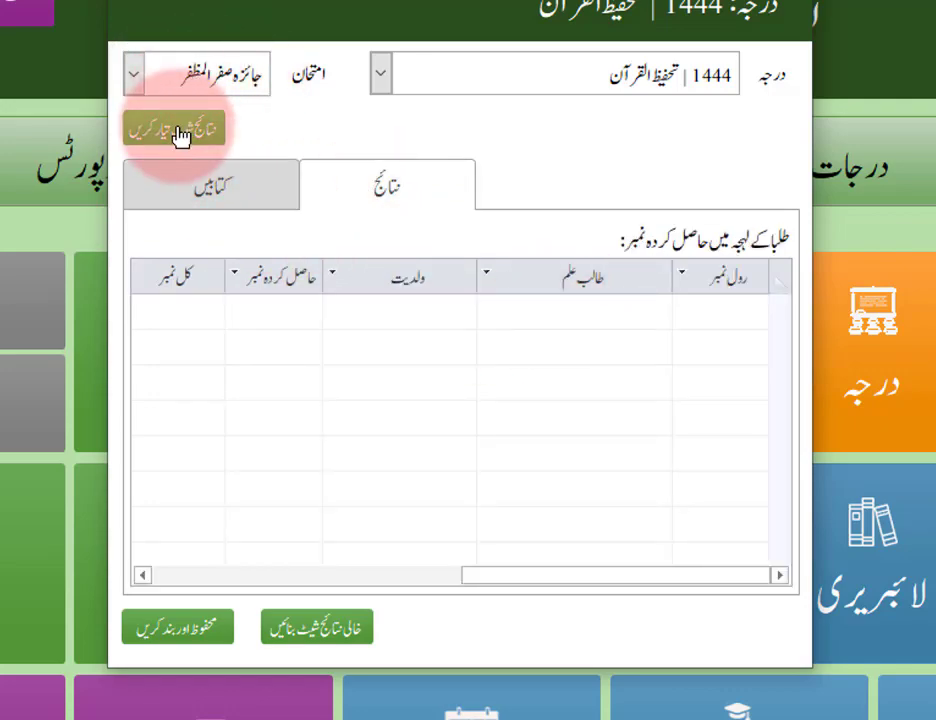
pyautogui.click(336, 568)
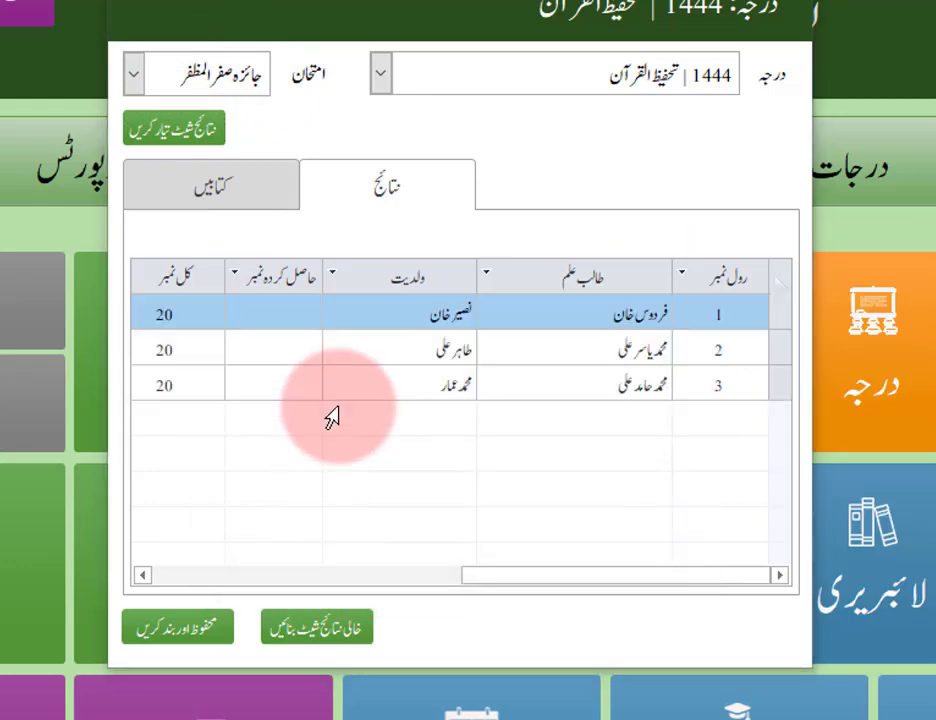